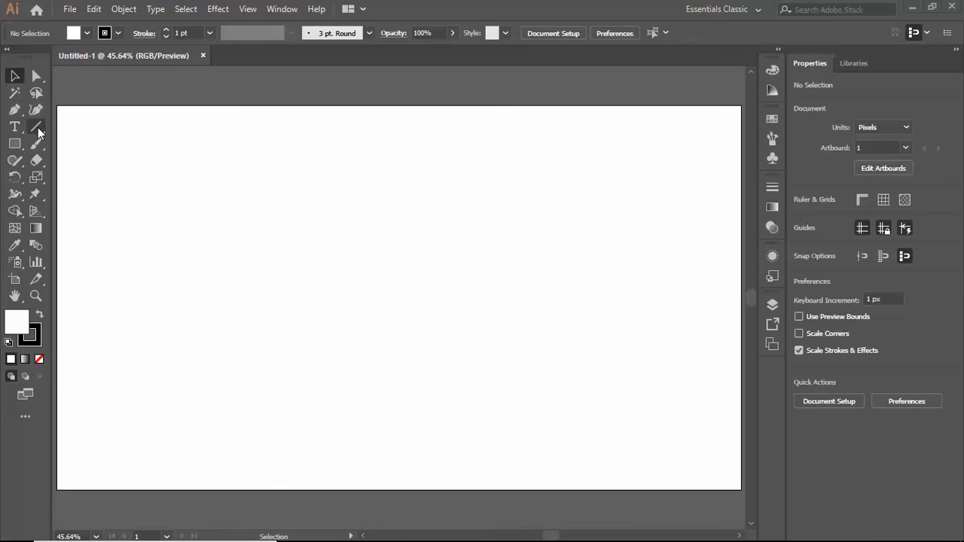
Step: Draw an elliptical polar grid about 670 px wide and 491 px high on the artboard and delete it
left_click(38, 128)
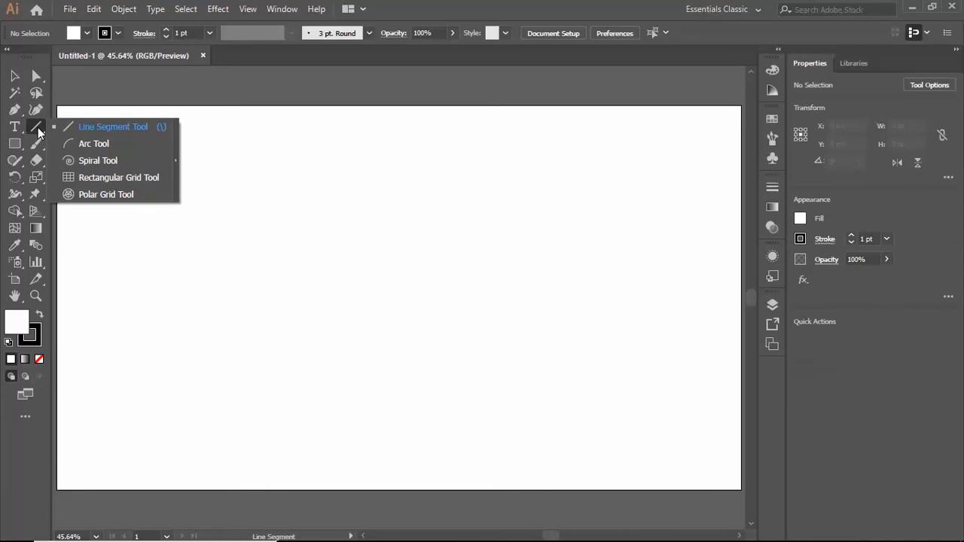
left_click(106, 194)
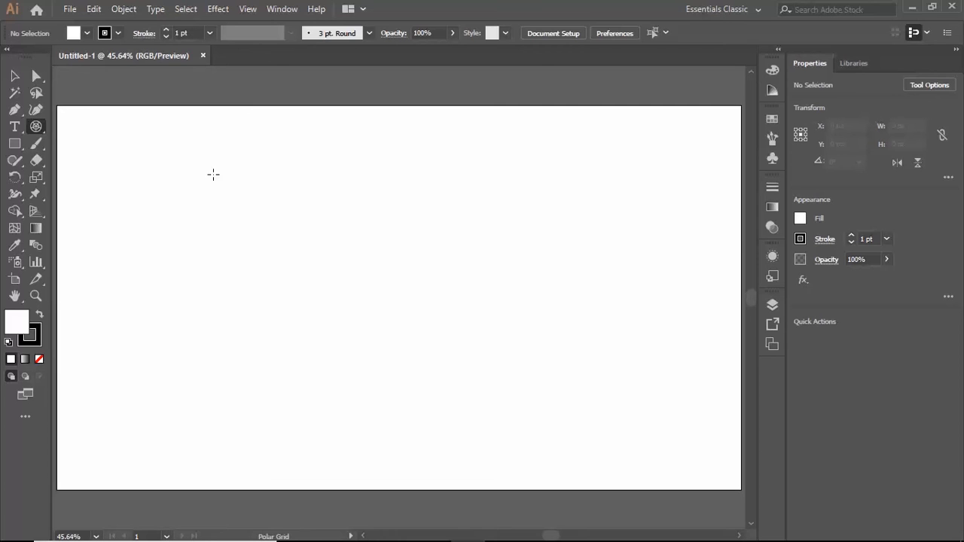
left_click_drag(213, 175, 549, 421)
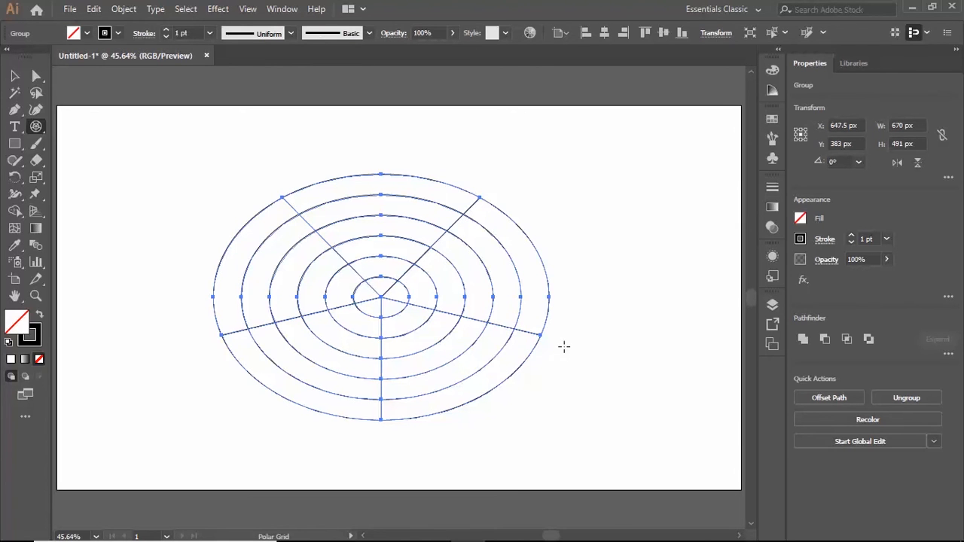
key("Delete")
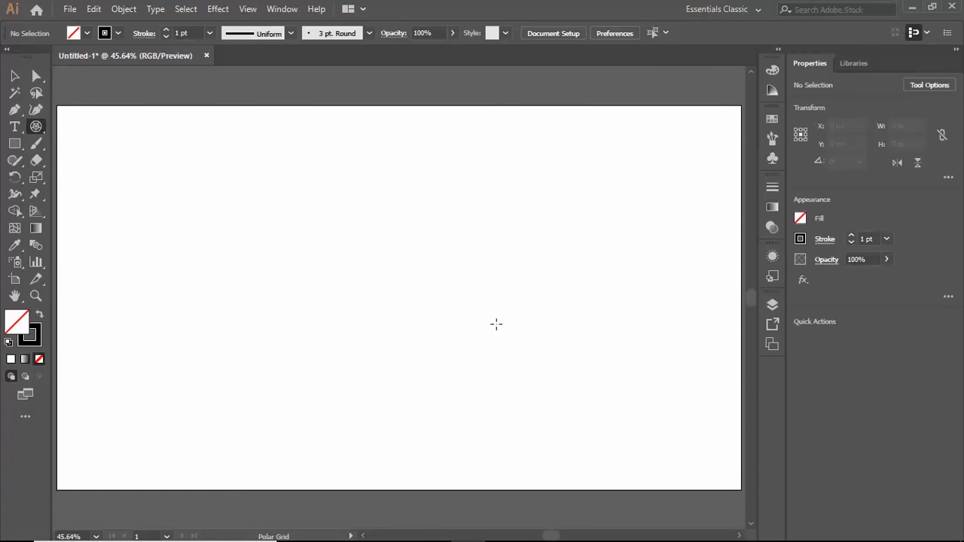
Step: Place a 670 by 491 px polar grid with 5 concentric and 5 radial dividers and delete it
left_click(198, 180)
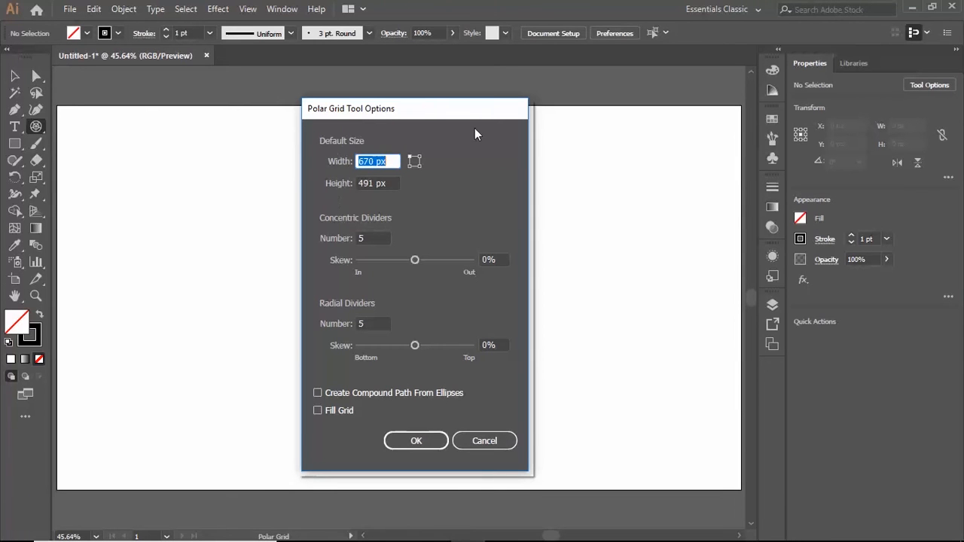
left_click(407, 441)
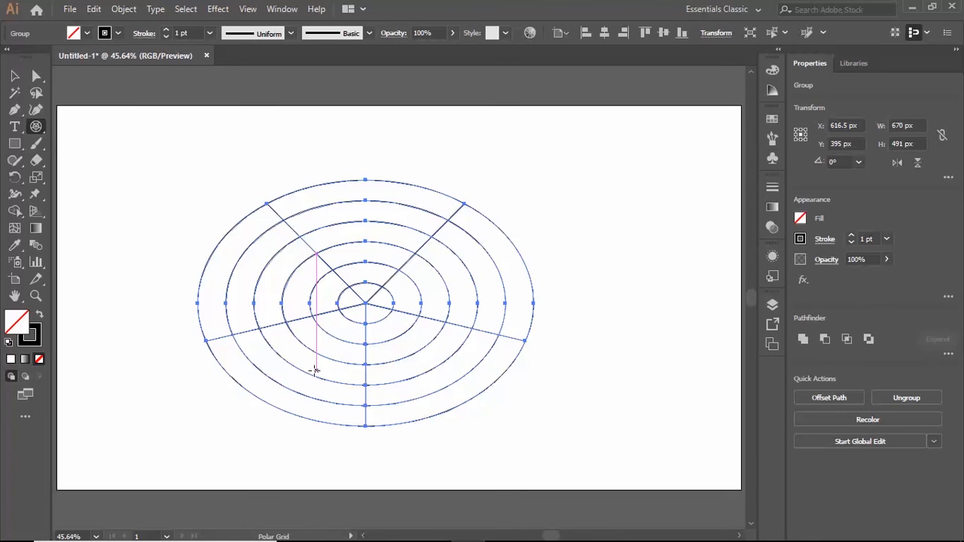
key("Delete")
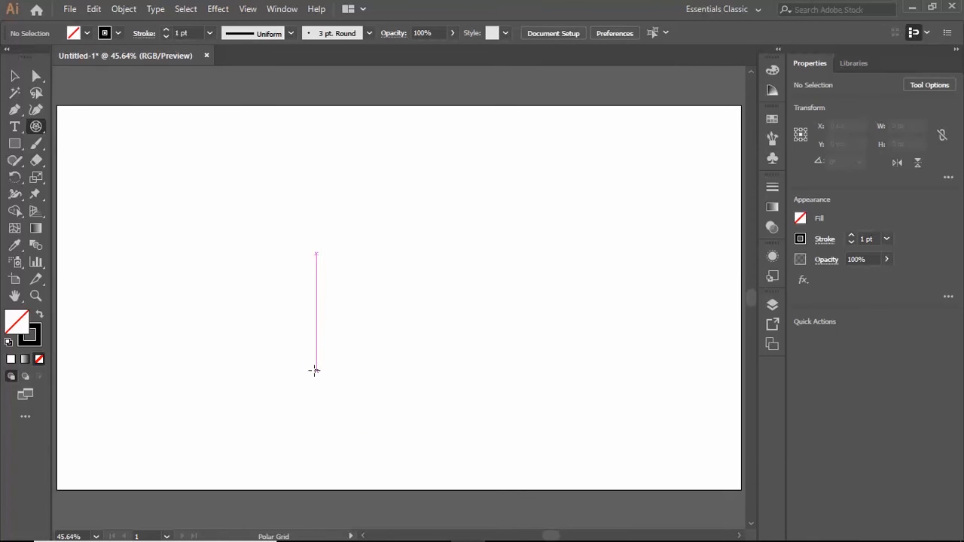
Step: Set the width and height of a new polar grid to 800 px each
left_click(155, 159)
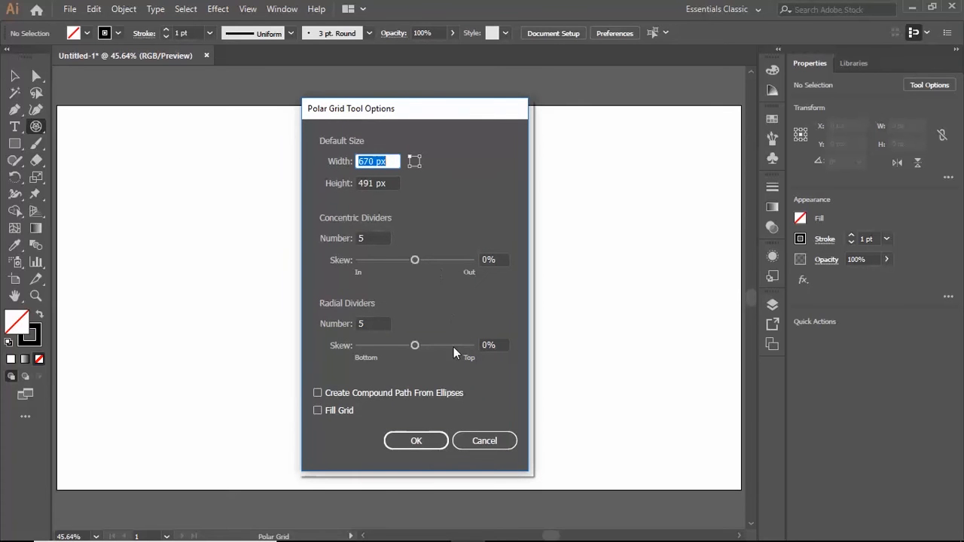
left_click_drag(389, 161, 352, 162)
type("800")
key("Tab")
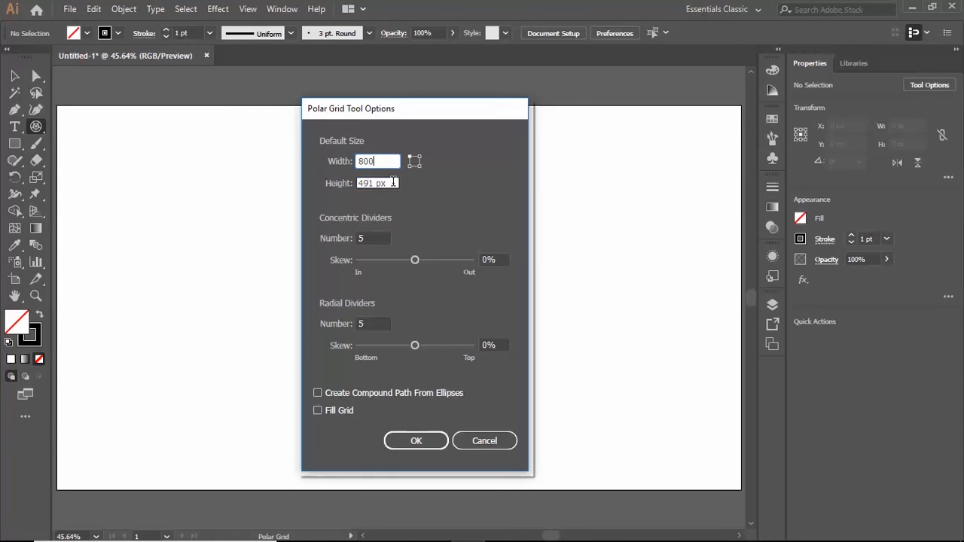
left_click_drag(393, 182, 352, 184)
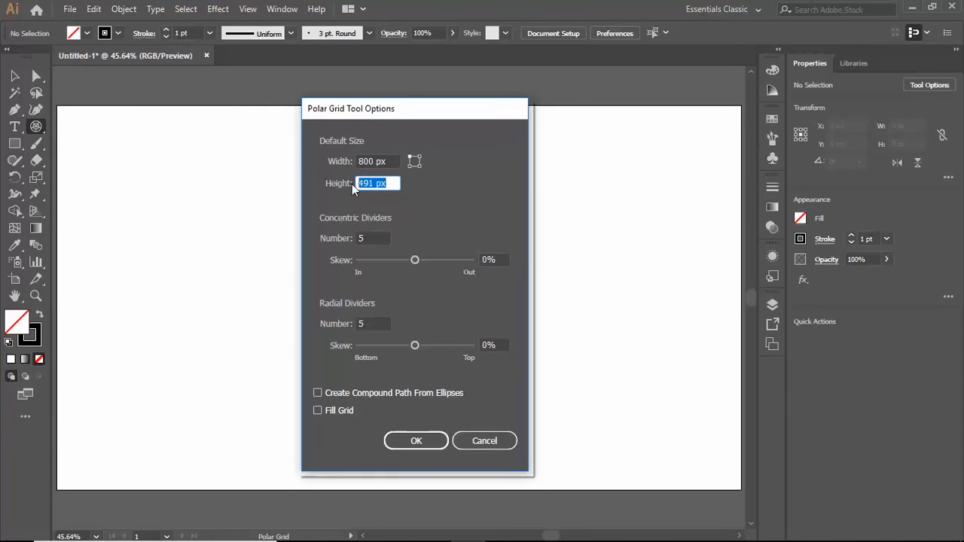
type("800")
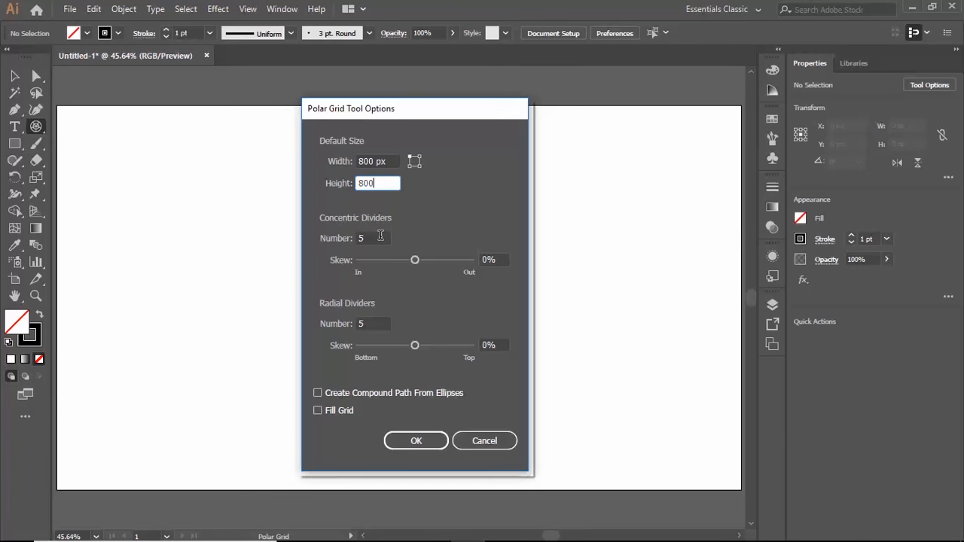
Step: Create the polar grid with 7 concentric and 7 radial dividers and delete it from the artboard
left_click_drag(380, 236, 349, 236)
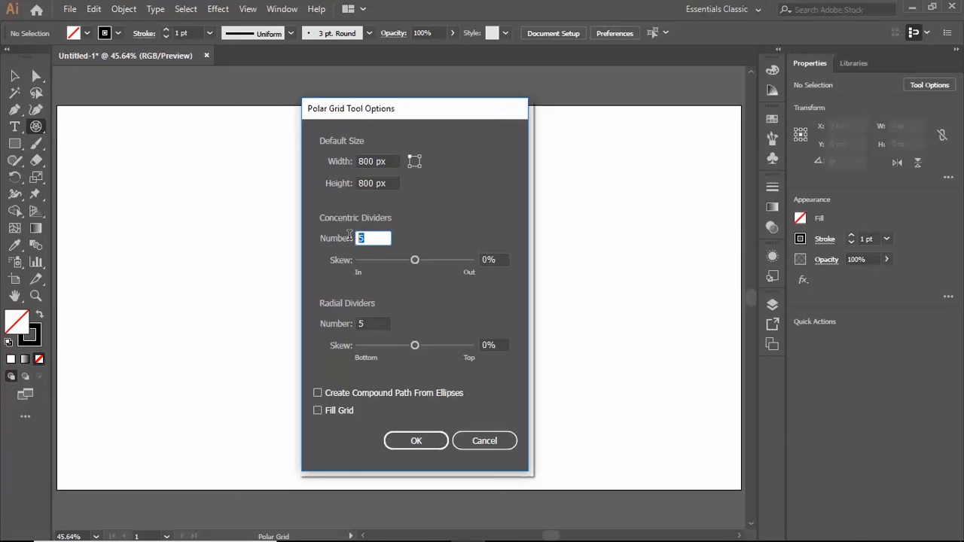
type("7")
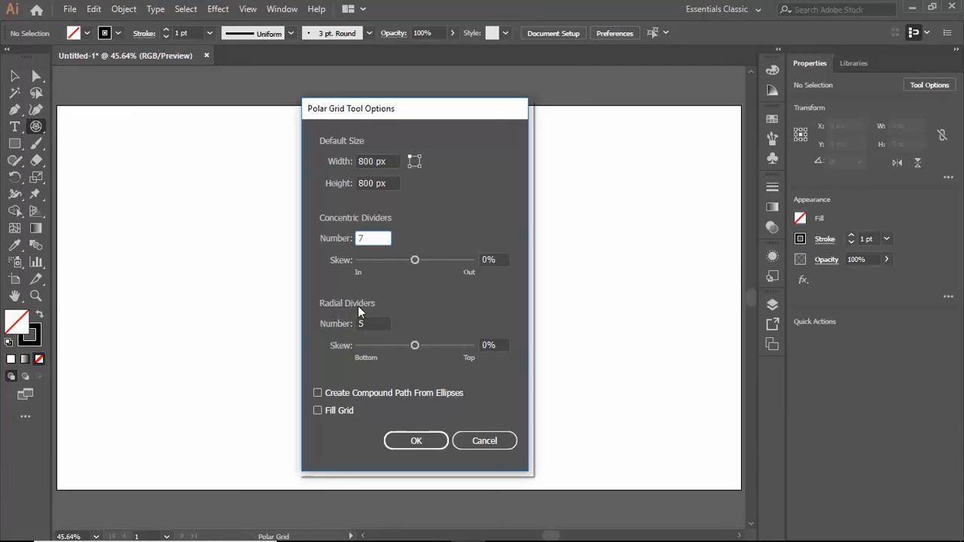
left_click(379, 325)
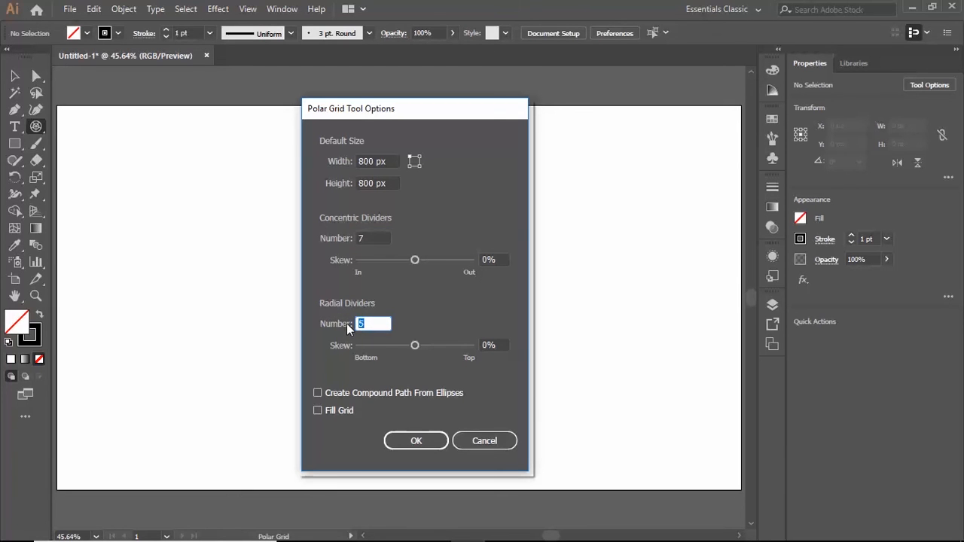
left_click(416, 441)
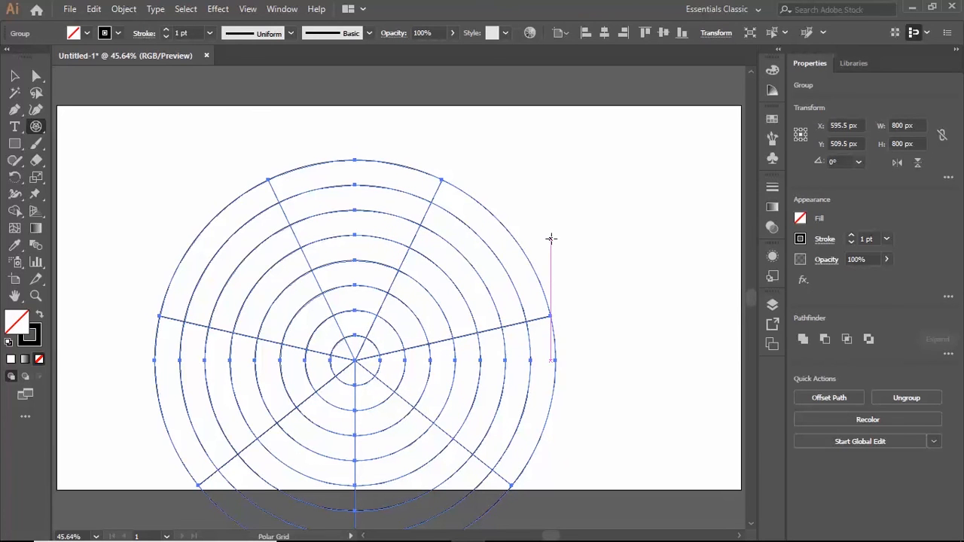
key("Delete")
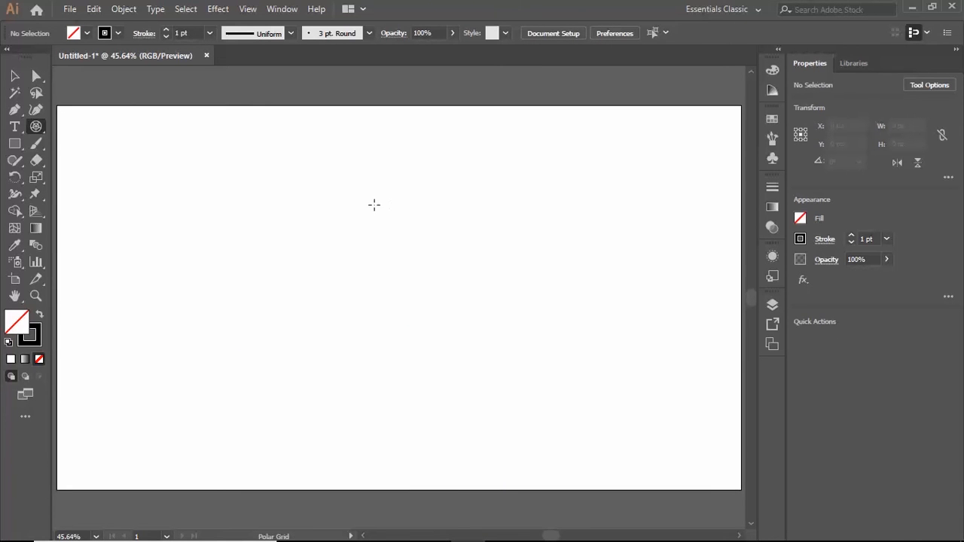
Step: Create an 800 by 800 px polar grid with both concentric and radial divider skew at 10%, and delete it
left_click(201, 164)
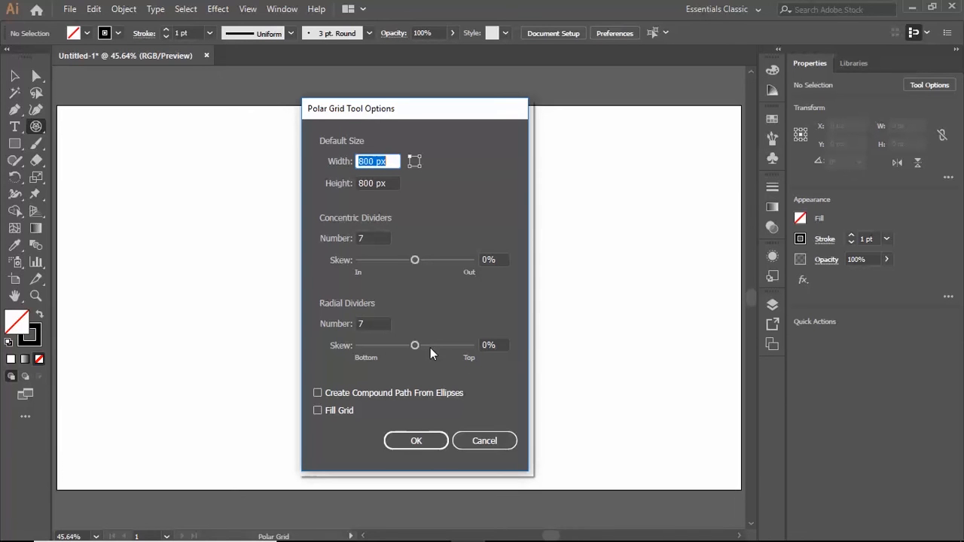
left_click(415, 260)
left_click(498, 259)
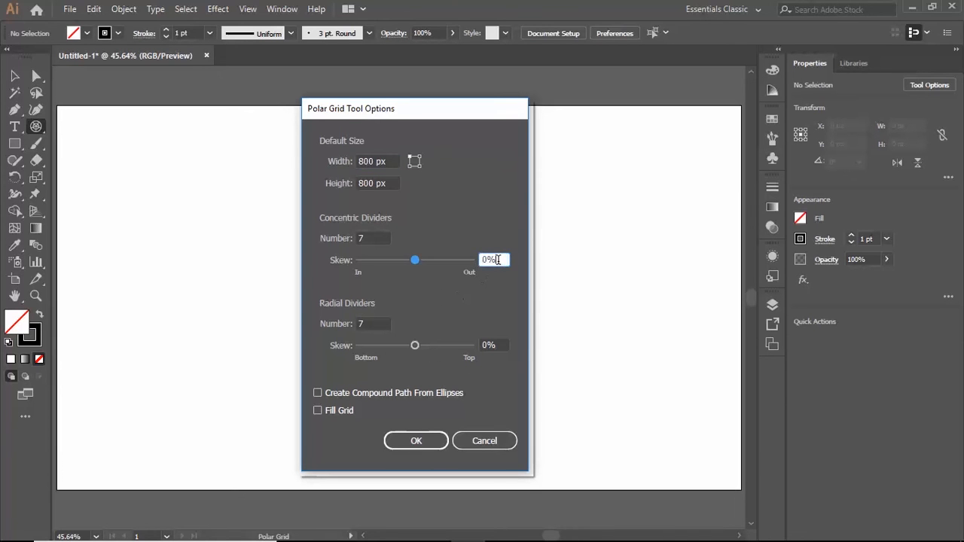
left_click_drag(498, 260, 471, 259)
type("10")
key("Tab")
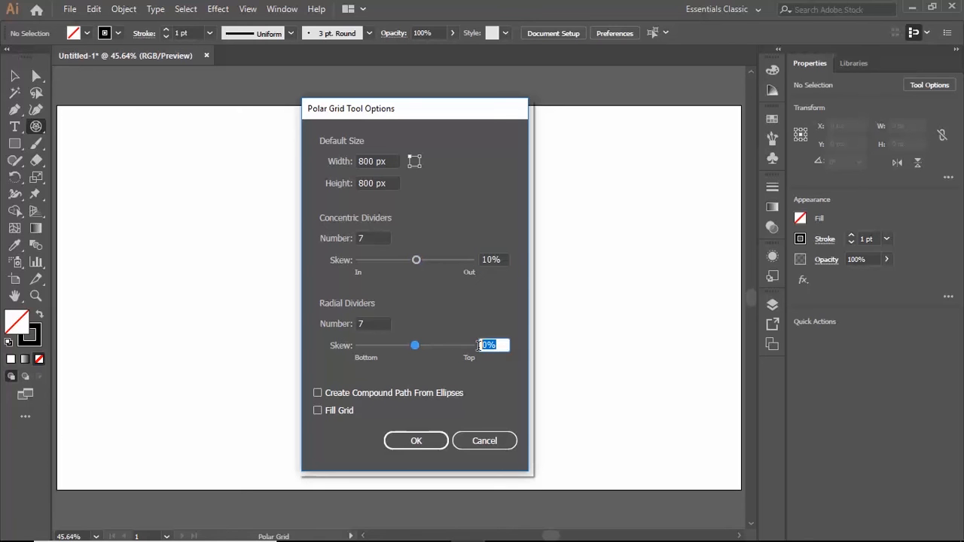
type("10")
left_click(426, 442)
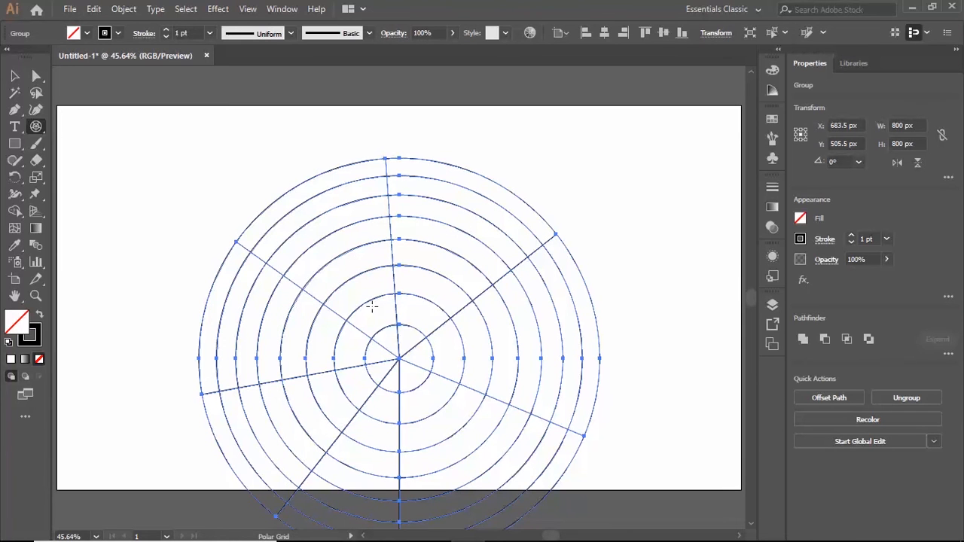
key("Delete")
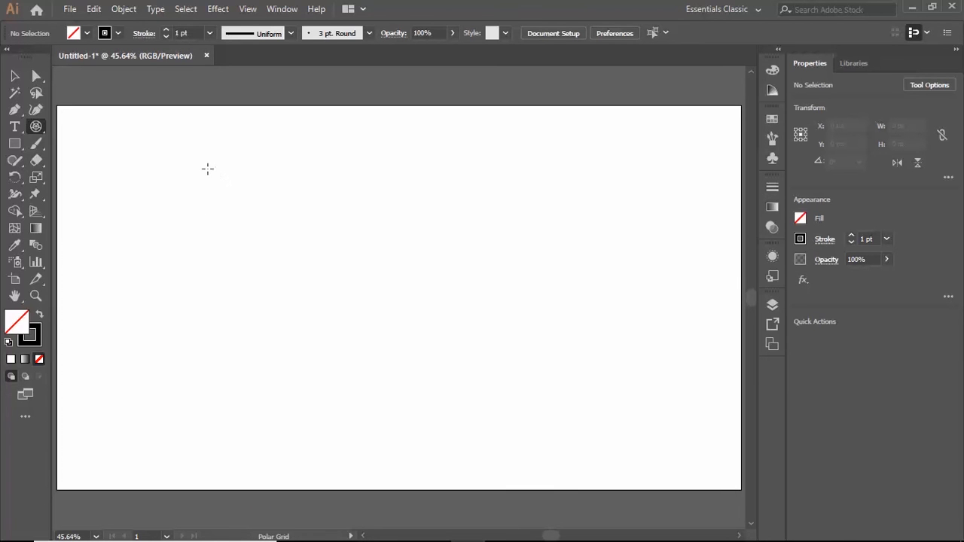
Step: Draw a polar grid about 655 by 454 px, adding concentric dividers during drawing and reducing them again to 7
left_click_drag(207, 165, 535, 392)
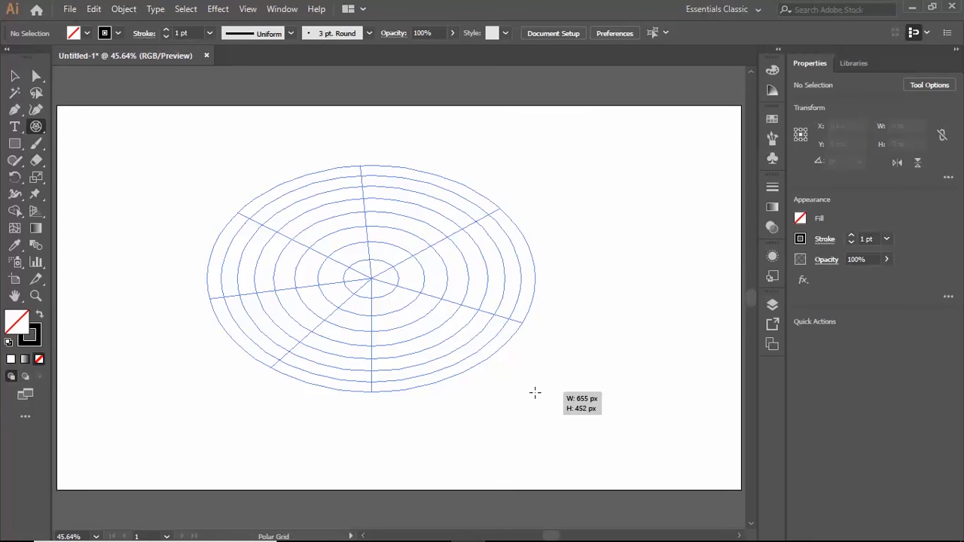
key("Up")
key("Up")
key("Up")
left_click_drag(535, 393, 534, 392)
key("Up")
key("Up")
key("Up")
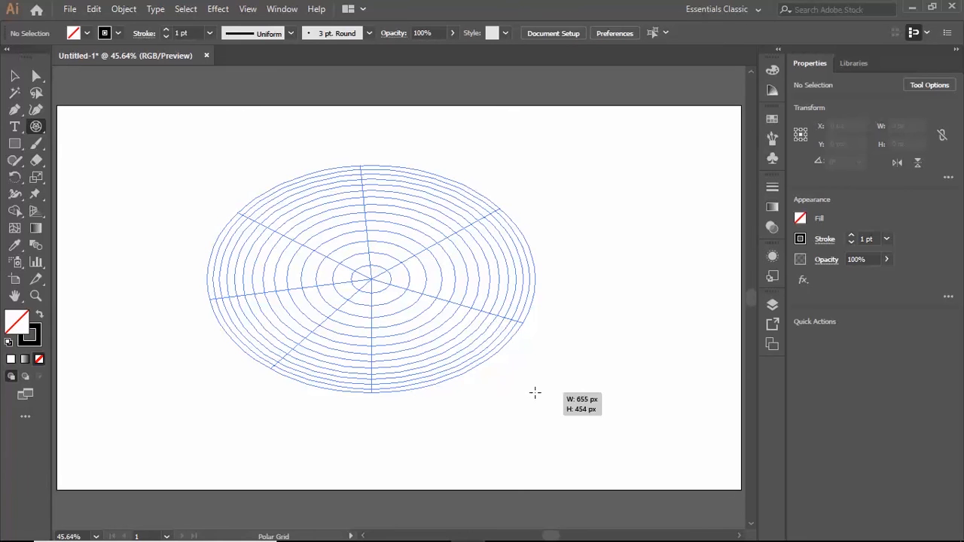
key("Down")
key("Down")
key("Down")
key("Down")
key("Down")
left_click_drag(534, 393, 535, 392)
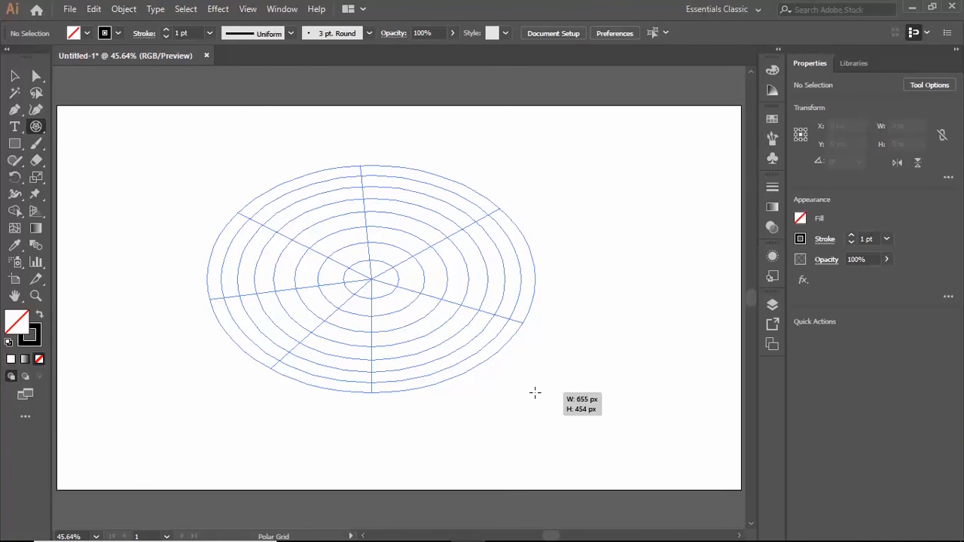
Step: Add radial dividers to the grid being drawn, reduce them to 8, finish it at about 652 by 451 px and delete it
key("Right")
key("Right")
key("Right")
key("Right")
key("Right")
key("Right")
left_click_drag(535, 392, 534, 392)
key("Right")
key("Right")
key("Right")
key("Right")
key("Right")
key("Right")
key("Left")
key("Left")
key("Left")
key("Left")
key("Left")
key("Left")
key("Left")
key("Left")
key("Left")
key("Left")
key("Left")
key("Left")
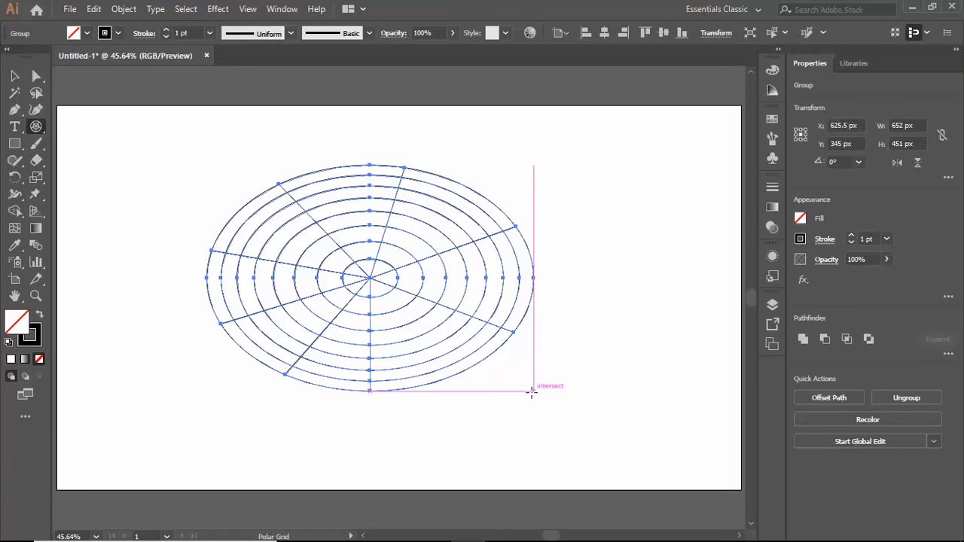
key("Delete")
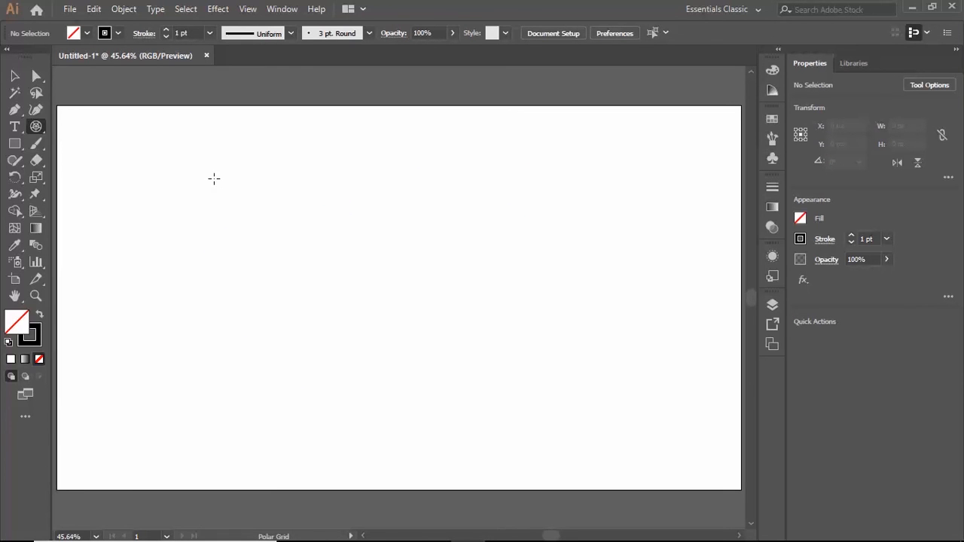
Step: Draw a polar grid about 599 by 472 px, skewing its concentric dividers toward the center and back toward the outer edge
left_click_drag(213, 179, 537, 416)
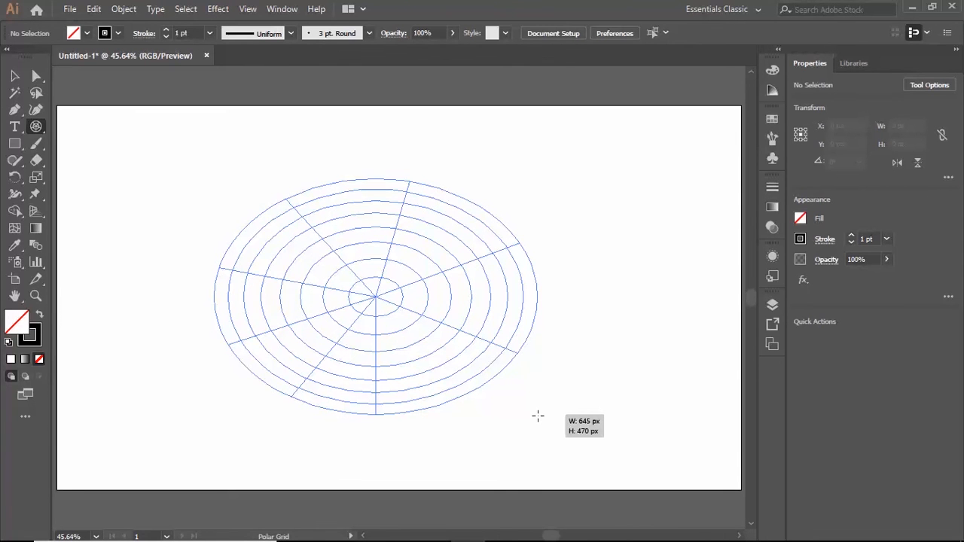
mouse_move(538, 416)
left_mouse_down()
mouse_move(484, 402)
mouse_move(514, 415)
left_mouse_up()
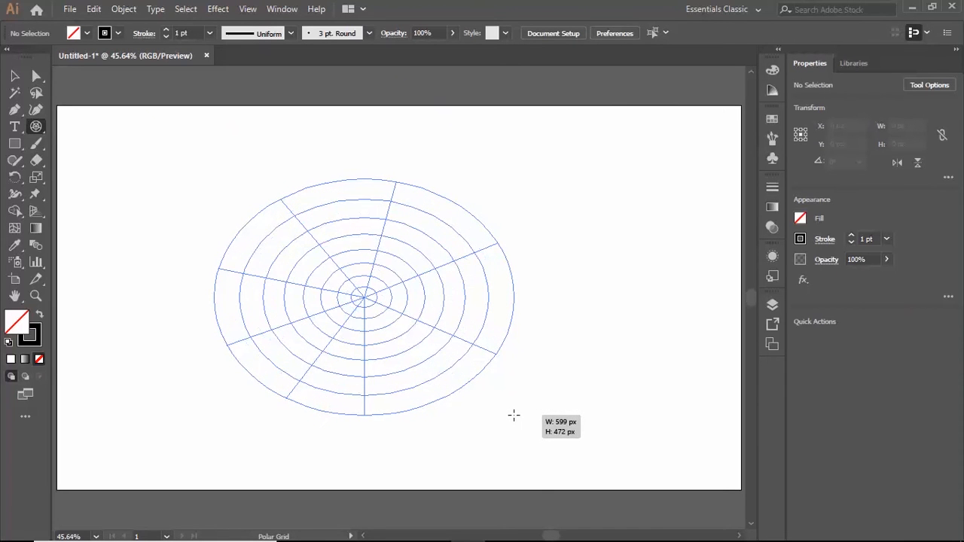
key("Down")
key("Down")
key("Down")
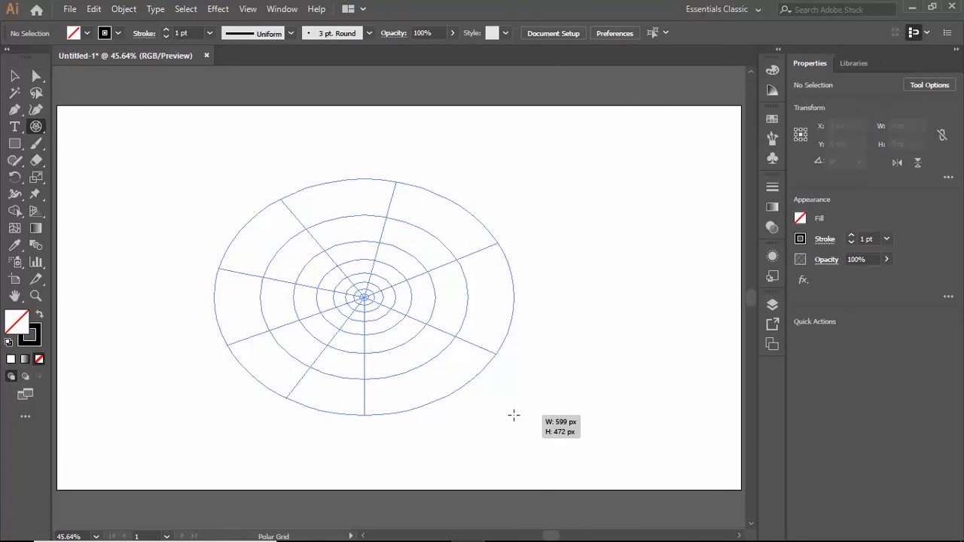
key("c")
key("c")
key("c")
key("c")
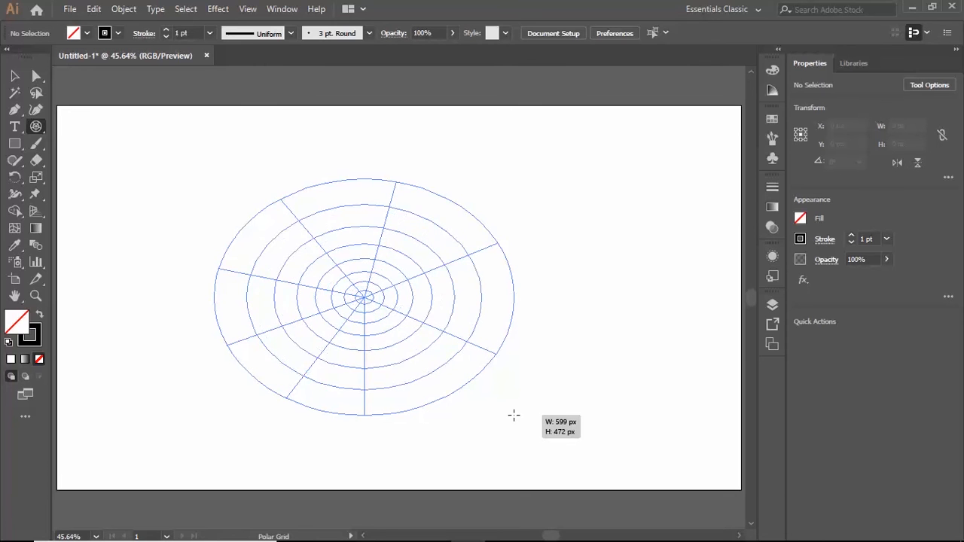
key("c")
key("c")
key("c")
key("c")
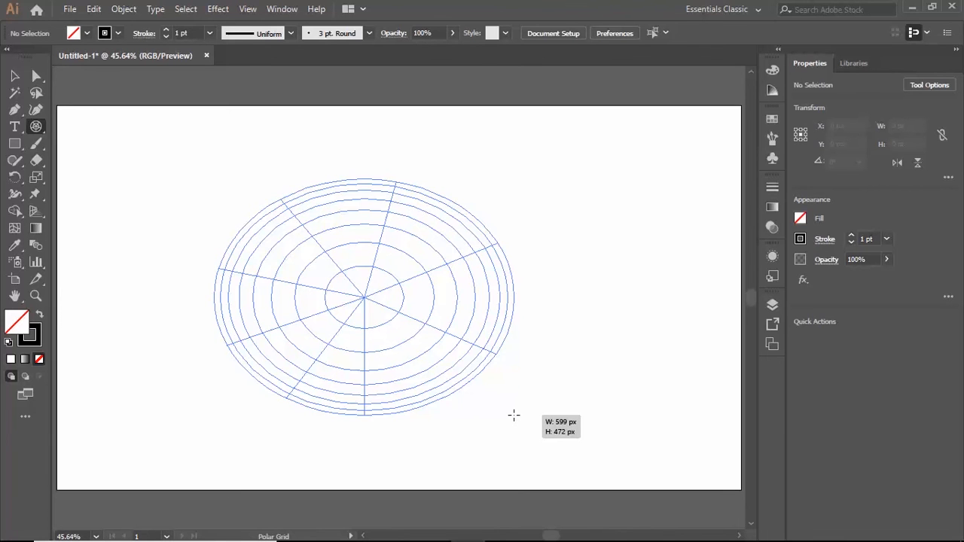
Step: Skew the radial dividers of the grid being drawn toward its lower-right side and return them to even spacing
key("v")
key("v")
key("v")
key("v")
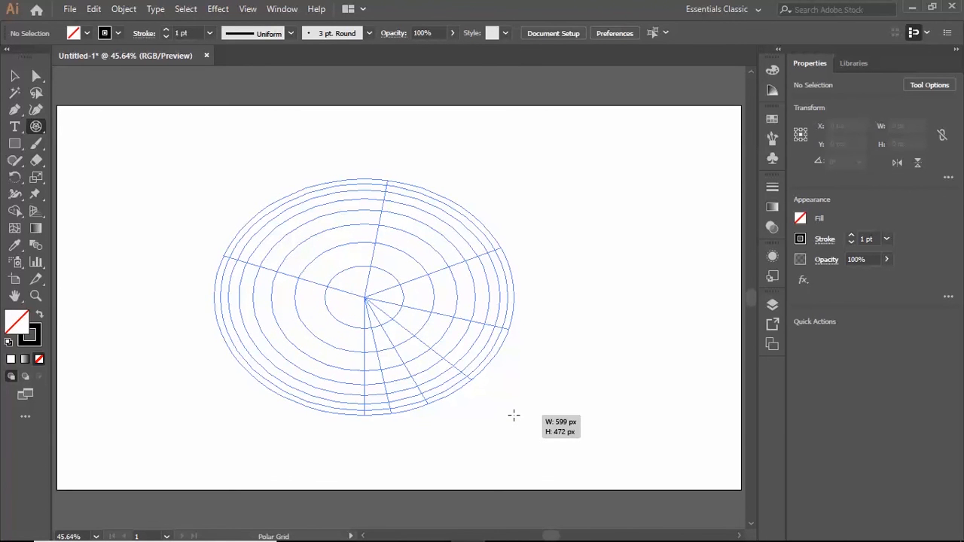
key("f")
key("f")
key("f")
key("f")
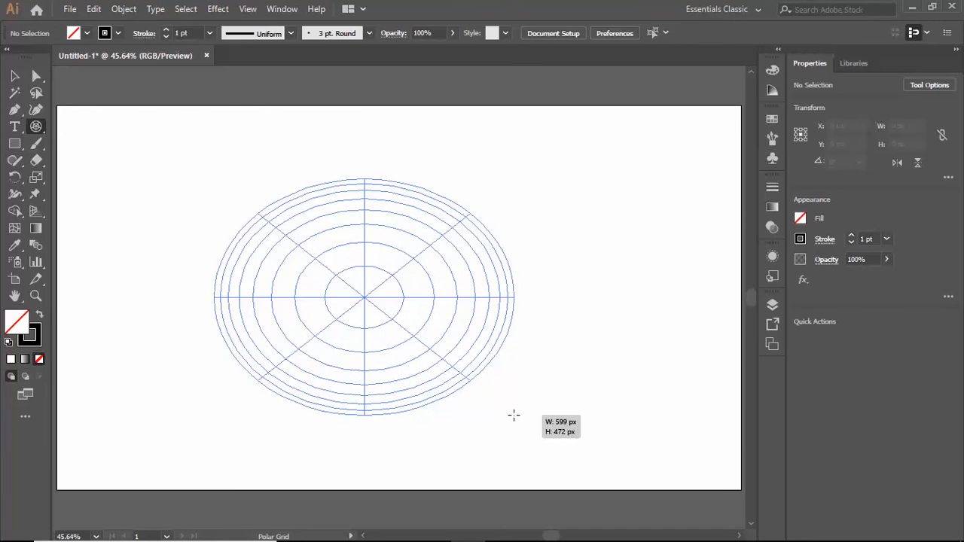
Step: Skew the radial dividers of the grid being drawn to 80%, finish it at about 599 by 472 px and delete it
key("f")
key("f")
key("f")
key("f")
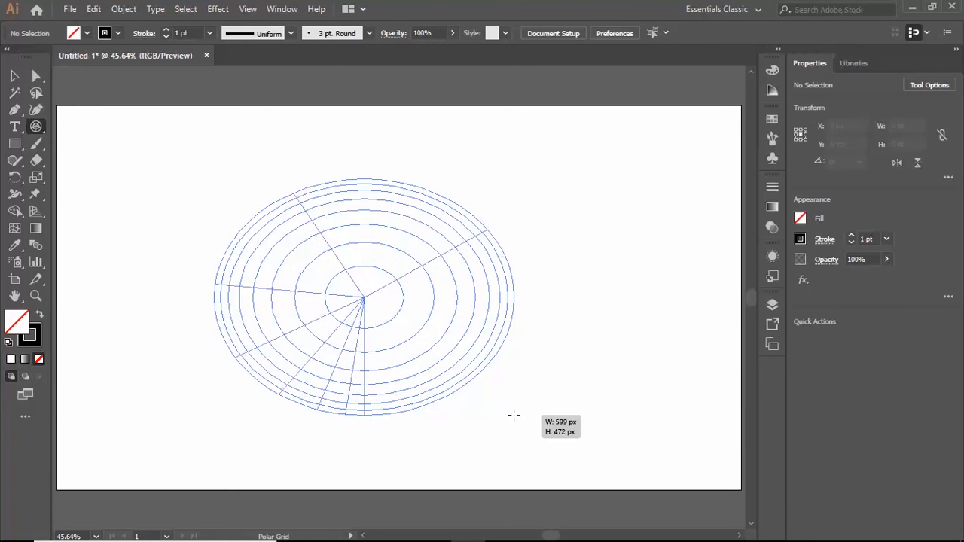
key("f")
key("f")
key("f")
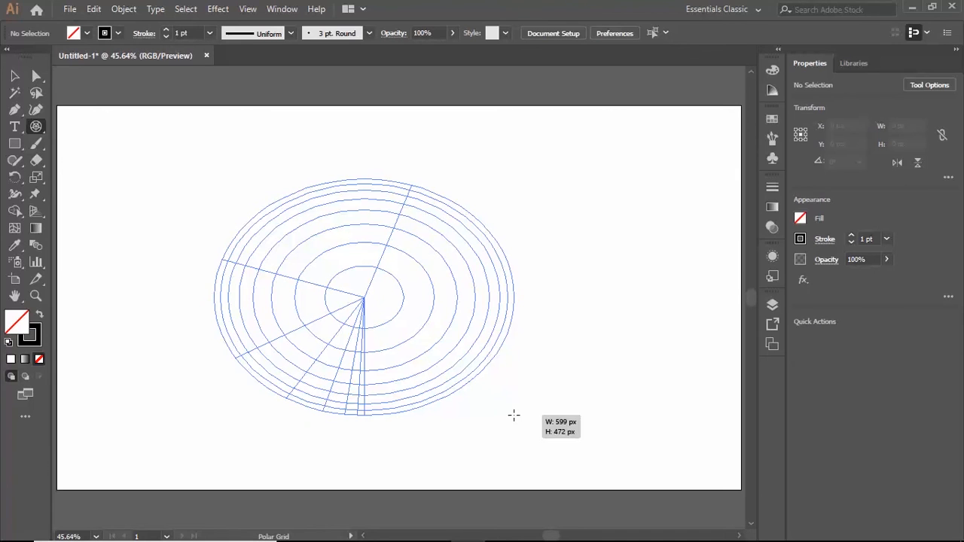
left_click_drag(514, 415, 514, 415)
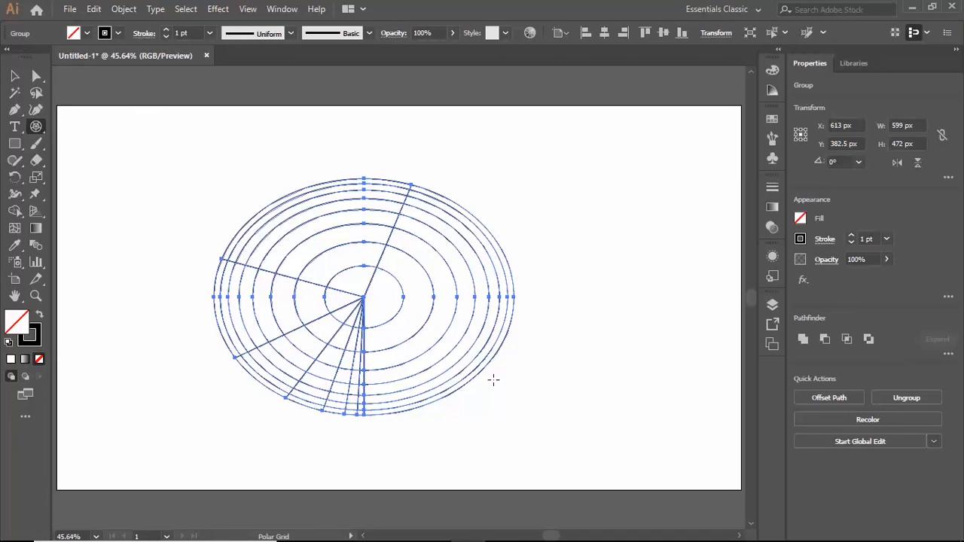
key("Delete")
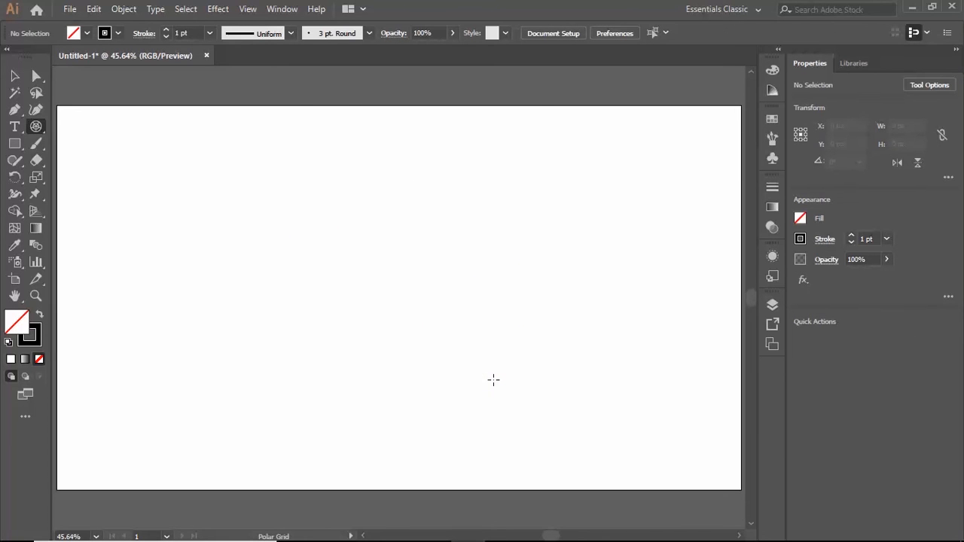
Step: Create a 599 by 472 px polar grid with both concentric and radial divider skew at 0%
left_click(251, 179)
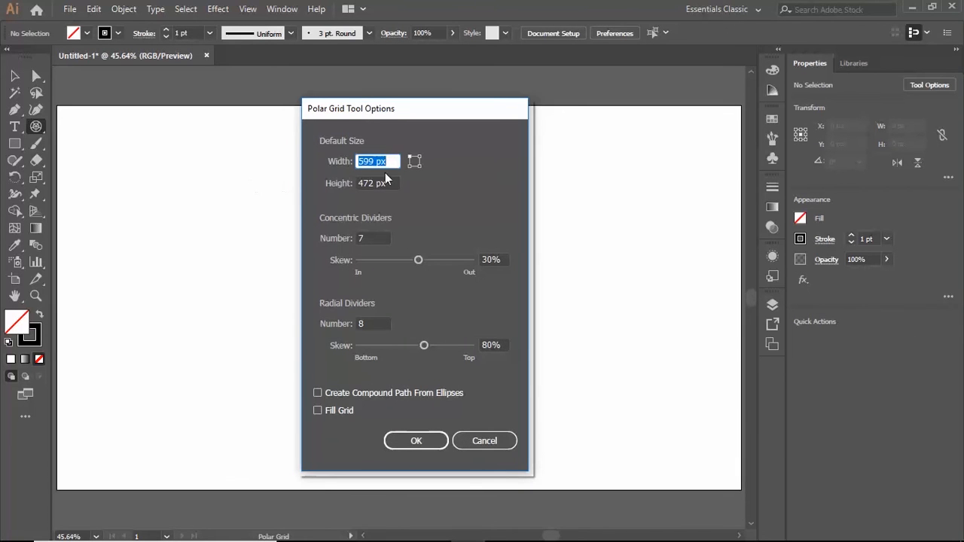
left_click(506, 260)
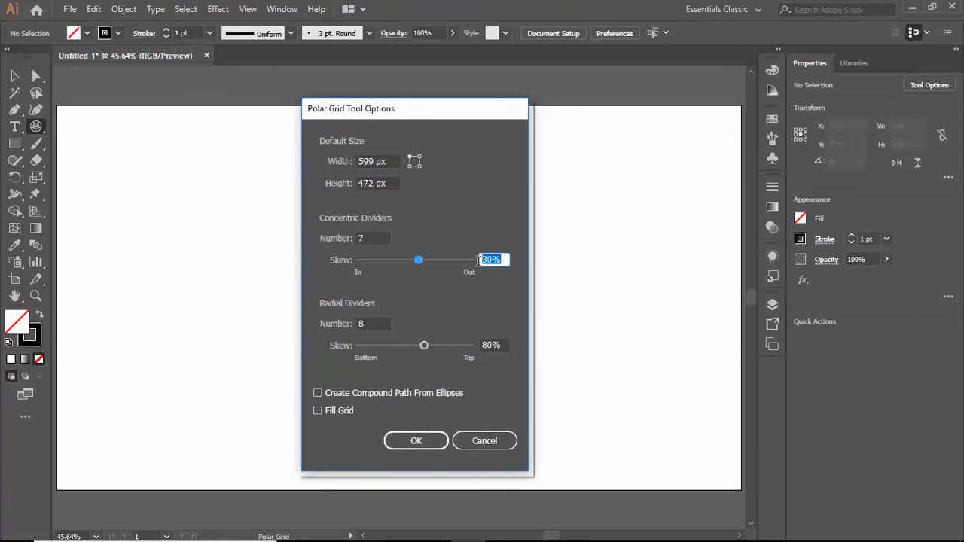
type("0")
left_click(491, 345)
type("0")
left_click(420, 441)
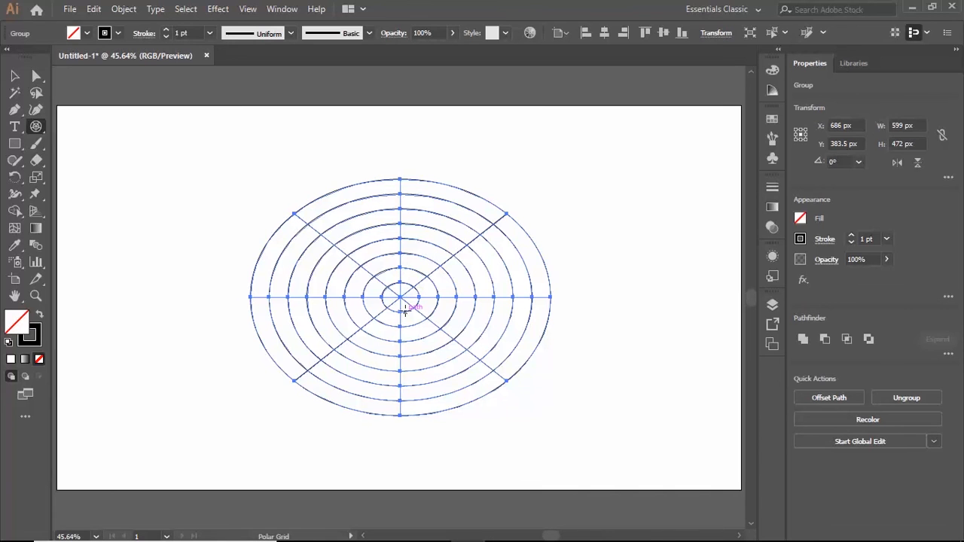
Step: Ungroup the polar grid and separate its parts, moving the concentric ellipses to the right and the radial lines to the left
left_click(124, 9)
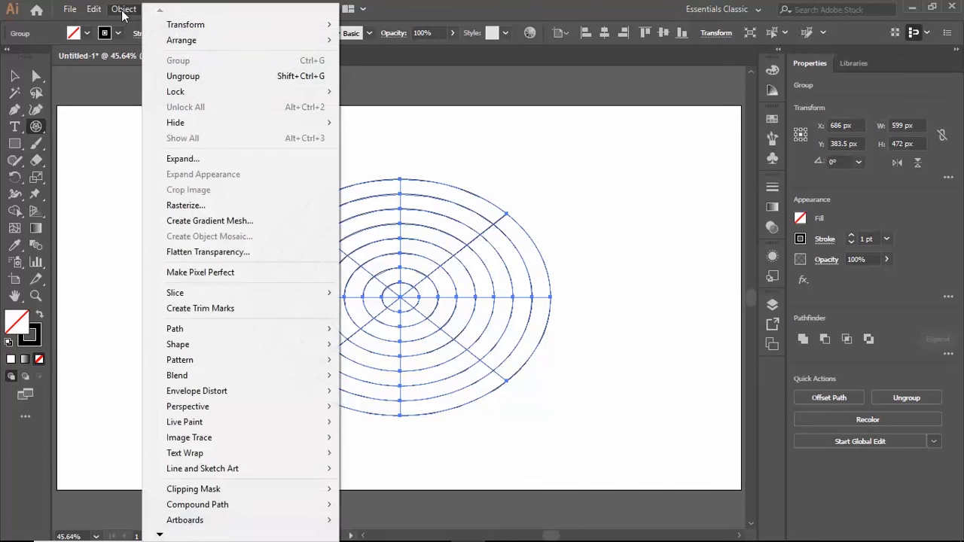
left_click(209, 77)
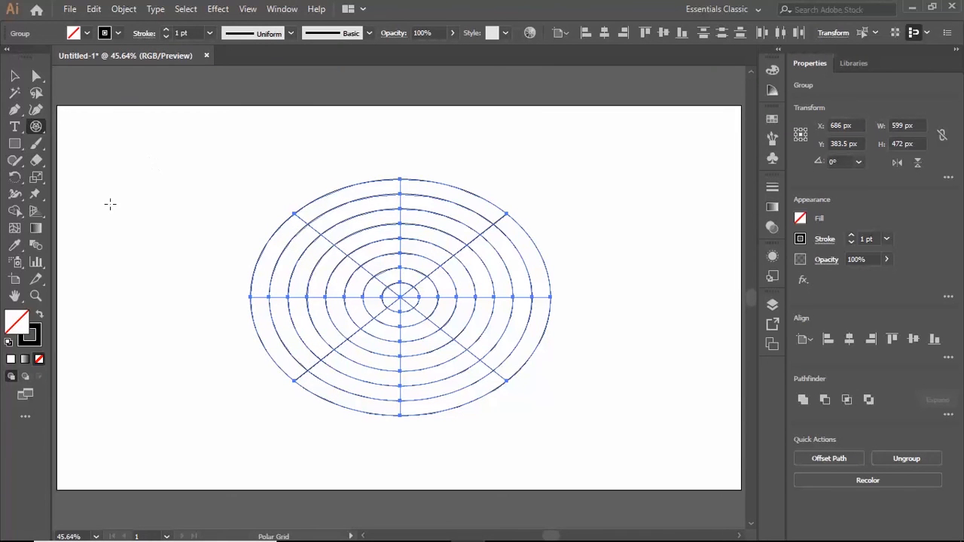
left_click(13, 77)
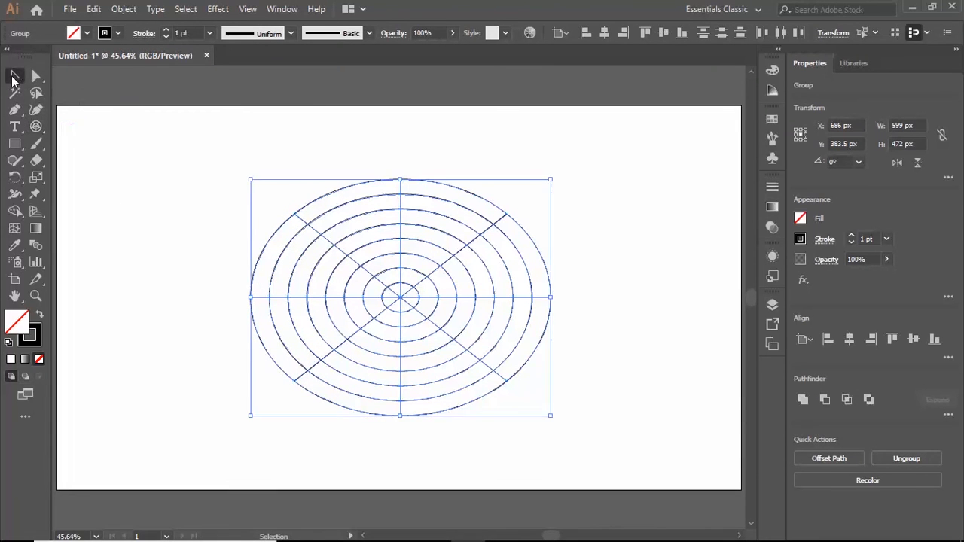
left_click(638, 271)
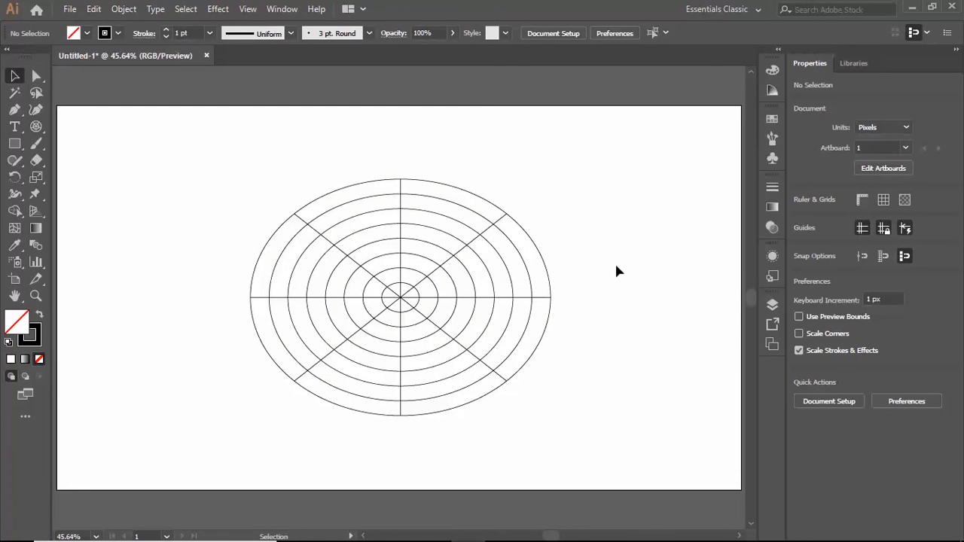
left_click(540, 252)
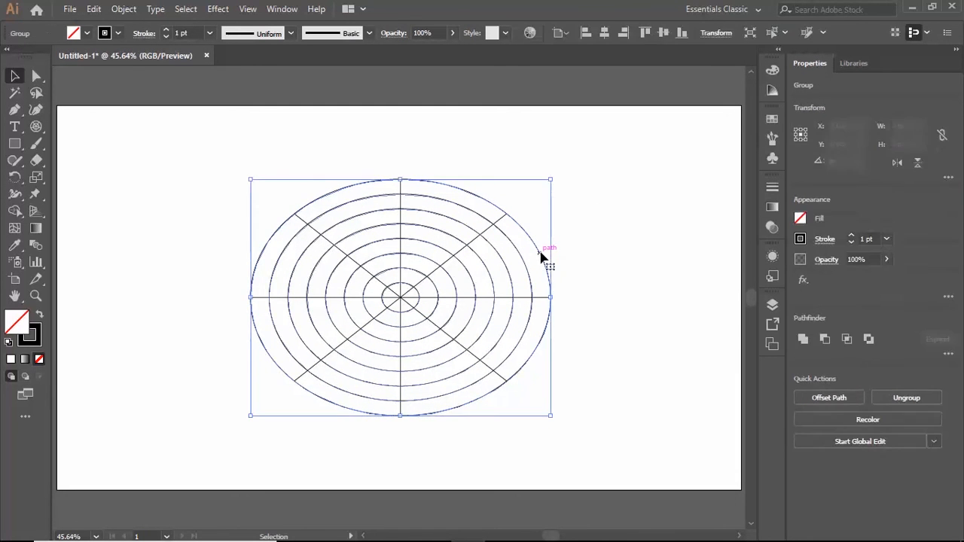
left_click_drag(540, 253, 728, 232)
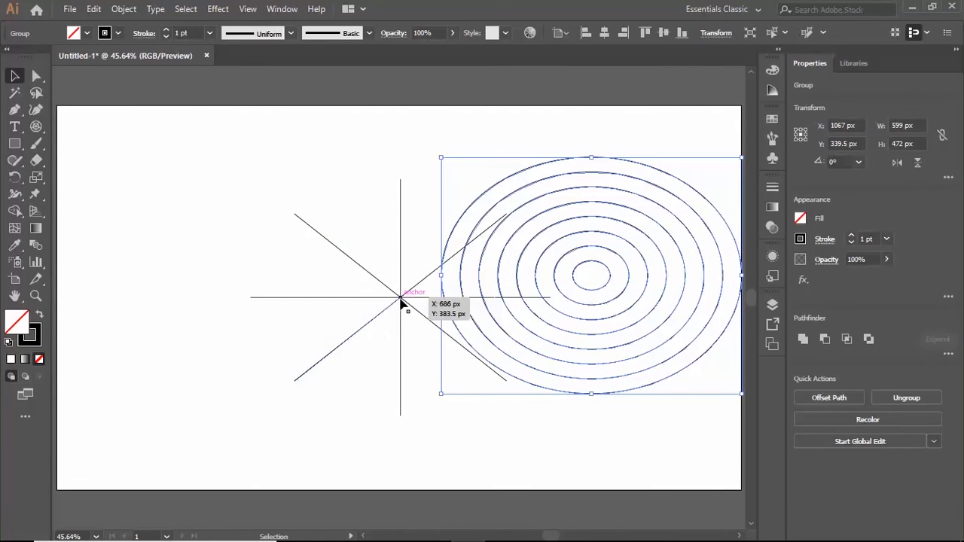
left_click(378, 315)
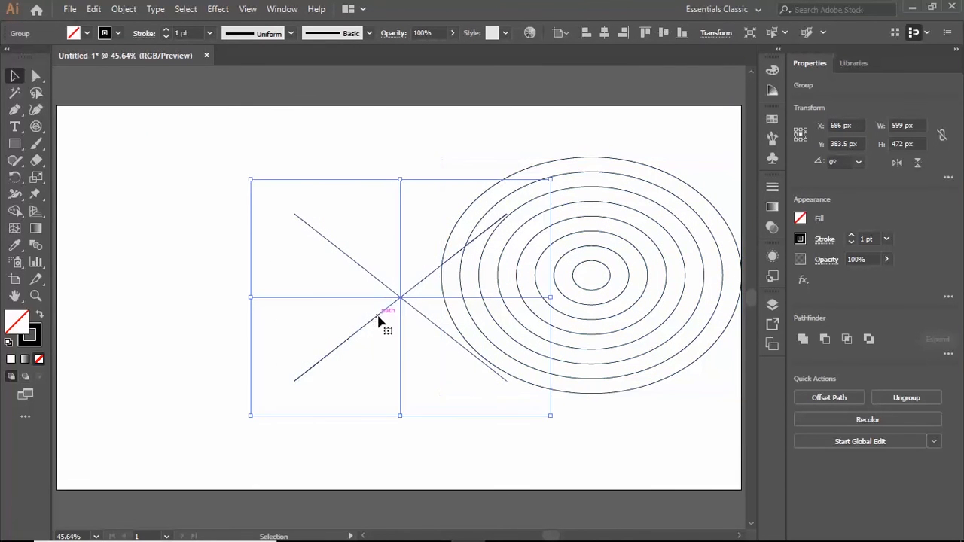
left_click_drag(372, 320, 249, 312)
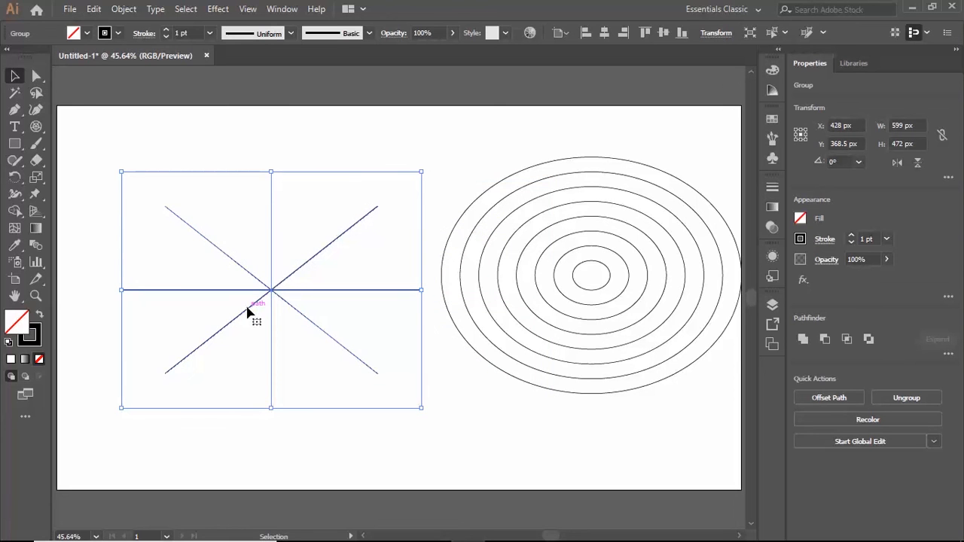
Step: Ungroup the radial lines and move the upper vertical line and the upper-right diagonal line away from the others
left_click(122, 12)
left_click(180, 75)
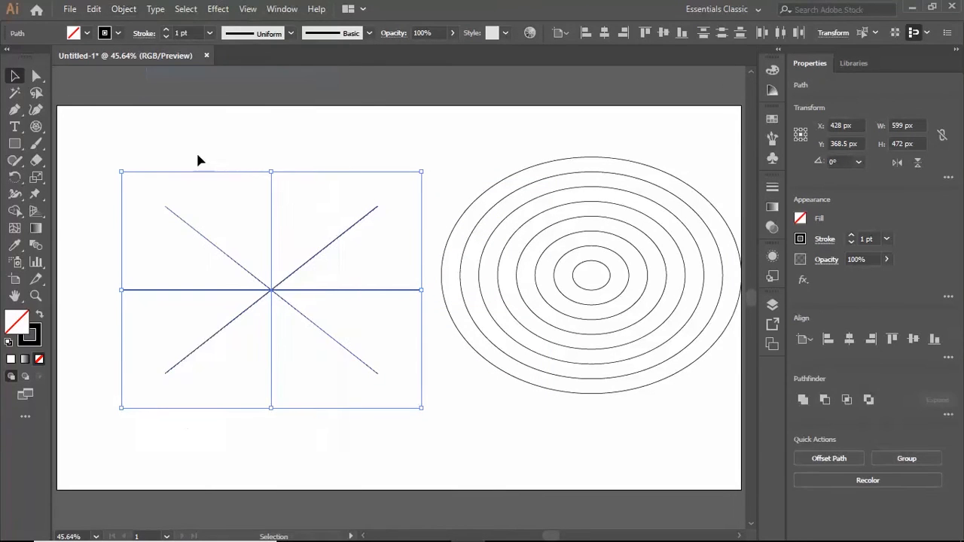
left_click(178, 431)
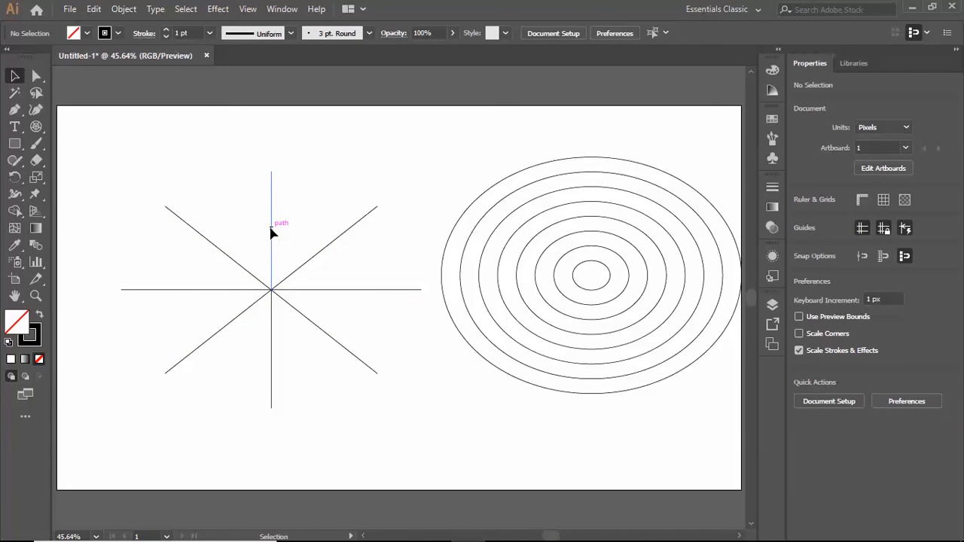
left_click_drag(271, 230, 260, 172)
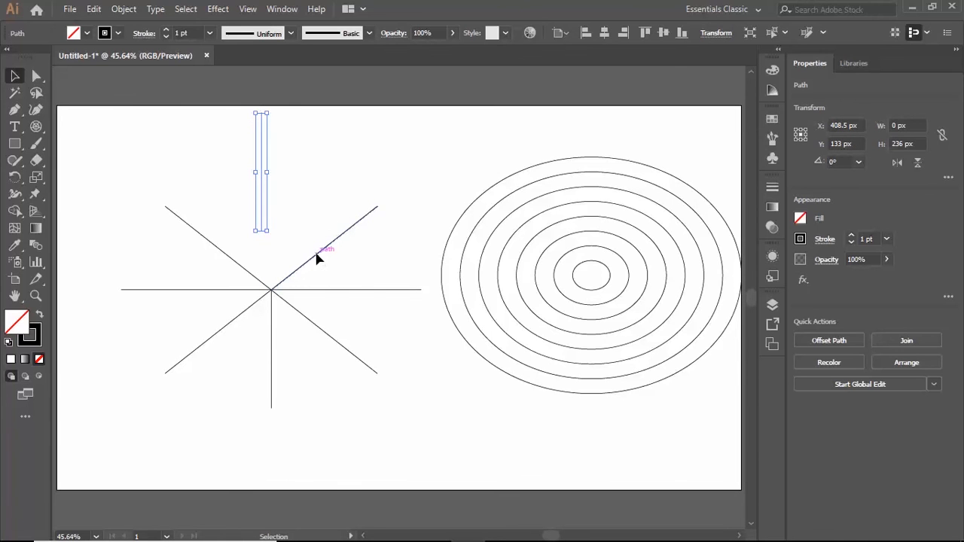
left_click_drag(318, 257, 349, 203)
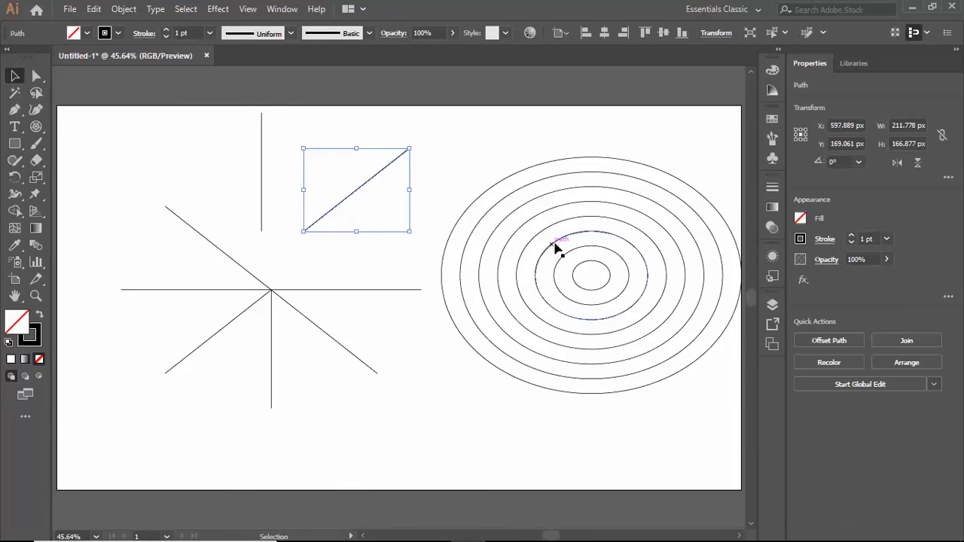
Step: Ungroup the concentric ellipses, moving the outermost one toward the lower left and the innermost one up onto the upper rings
left_click(574, 277)
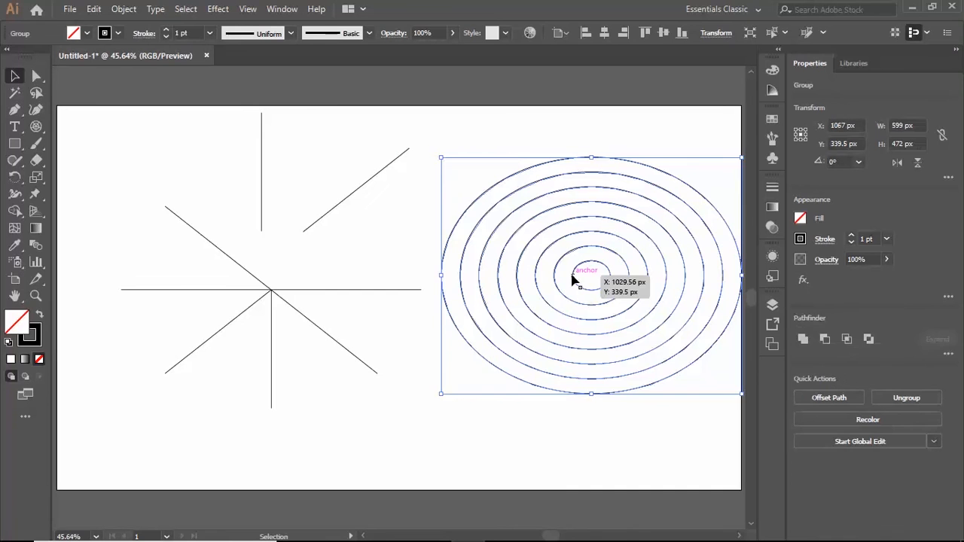
left_click(124, 9)
left_click(183, 76)
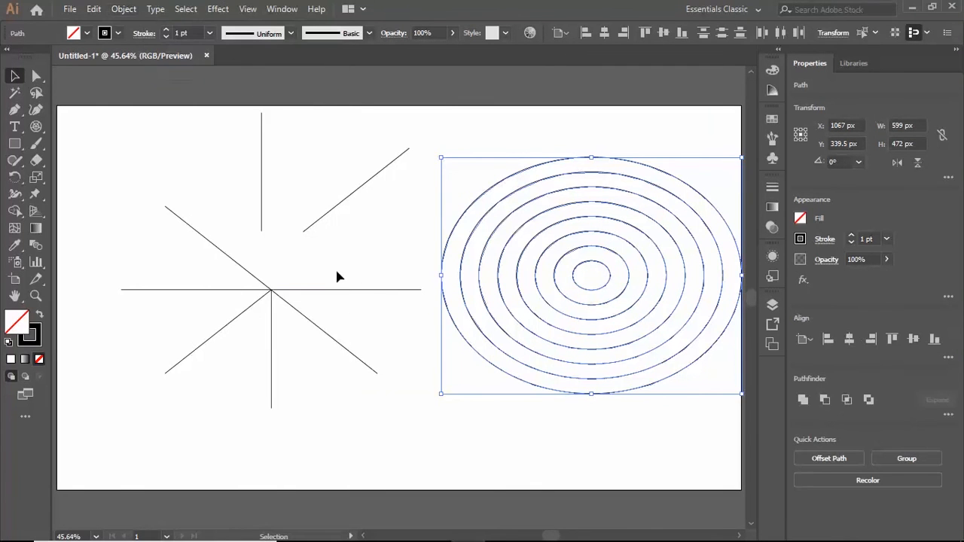
left_click(379, 341)
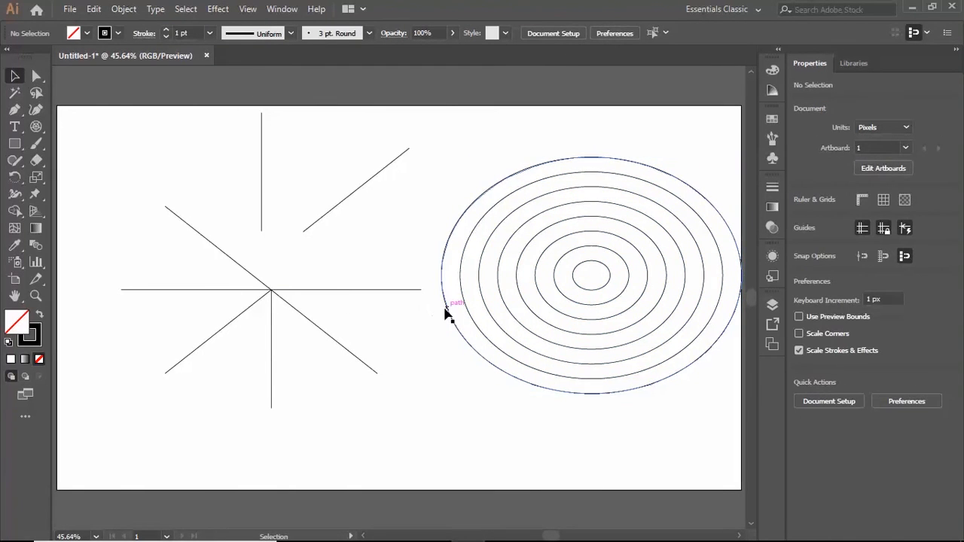
left_click_drag(445, 309, 285, 369)
left_click(609, 268)
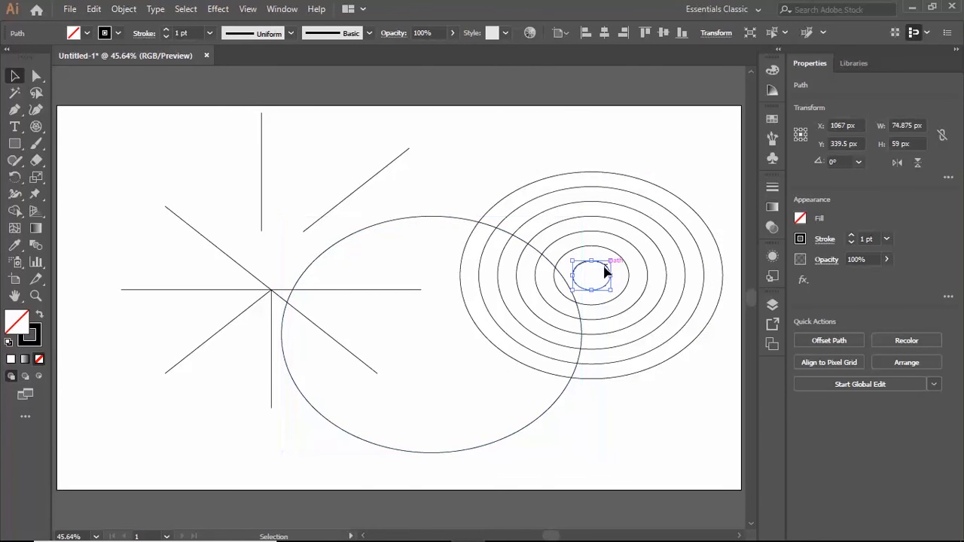
left_click_drag(609, 268, 619, 167)
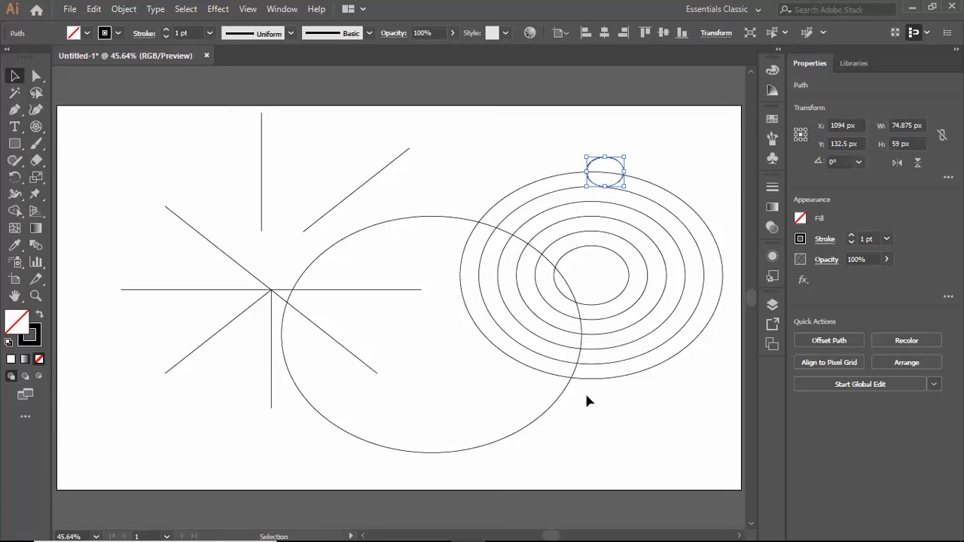
Step: Select all the separated lines and ellipses on the artboard and delete them
key("a")
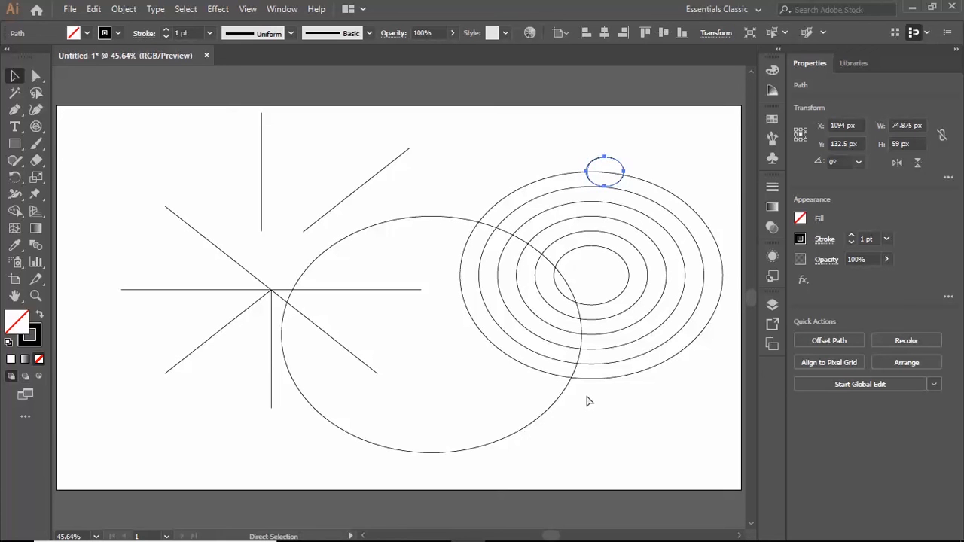
key("v")
key("ctrl+a")
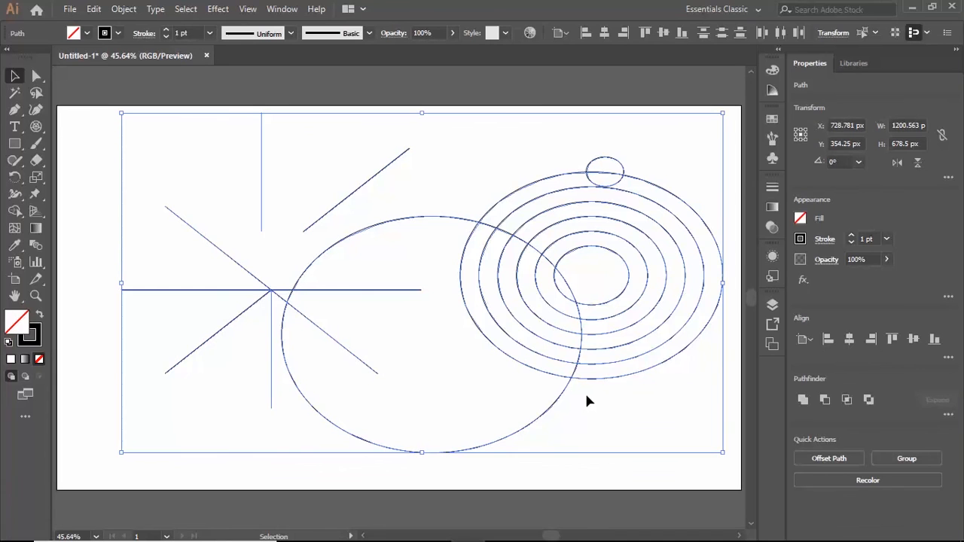
key("Delete")
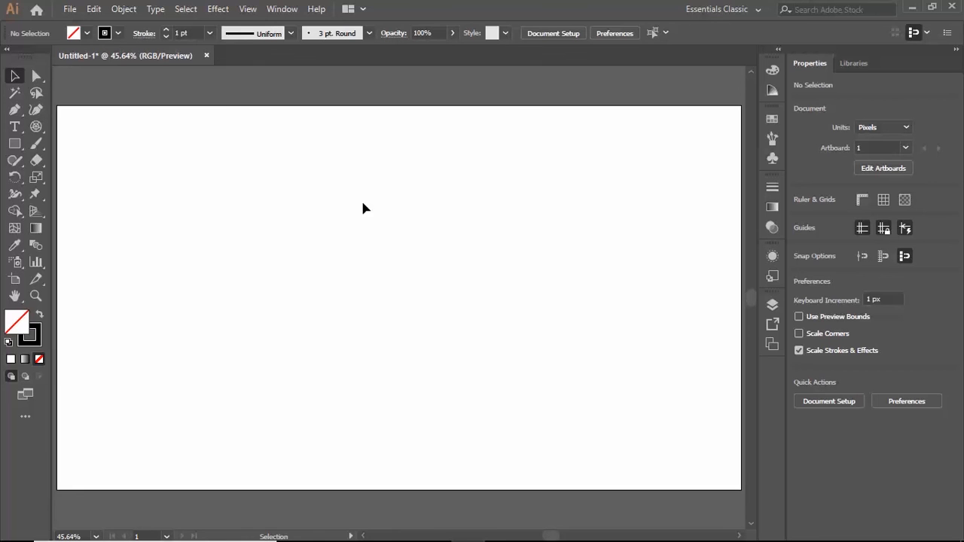
Step: Set the fill color to the red ad1515
double_click(17, 326)
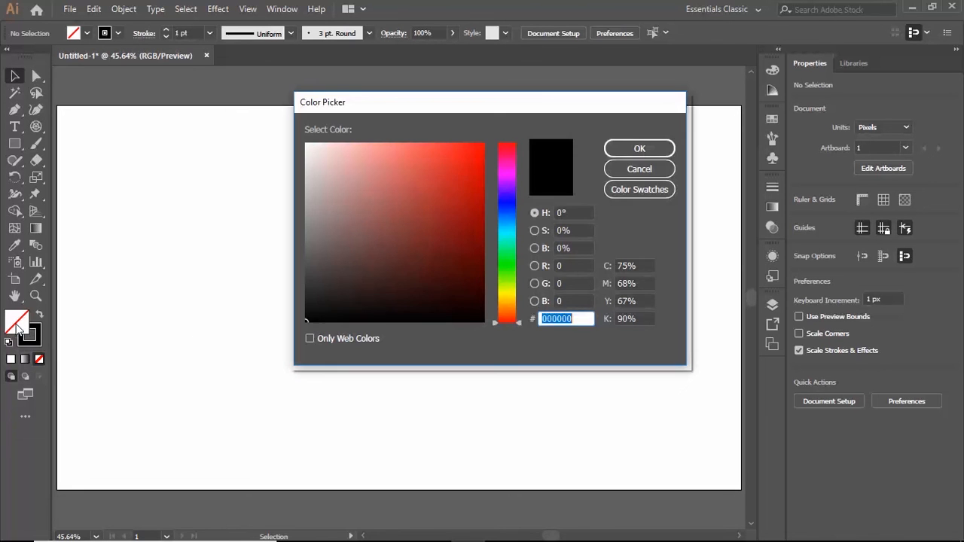
left_click(462, 224)
left_click(463, 200)
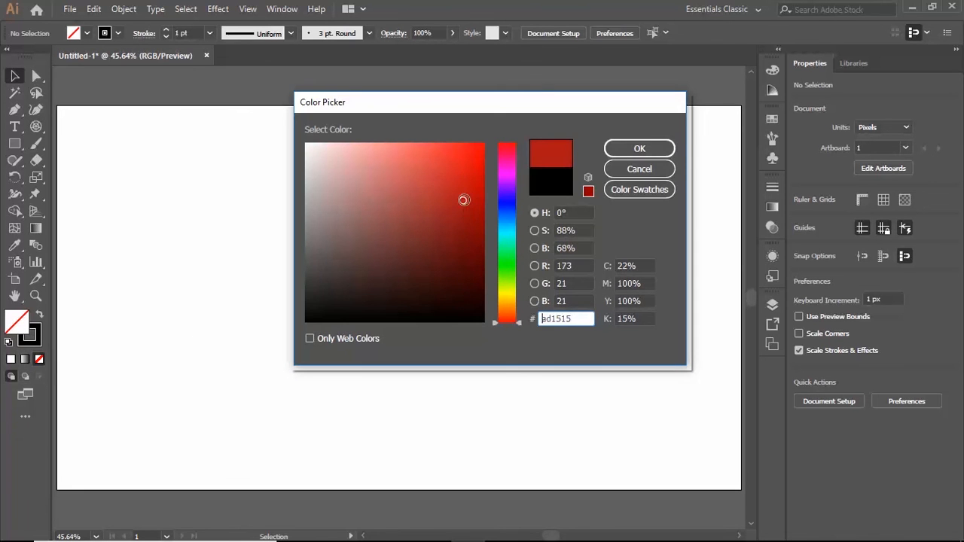
left_click(641, 155)
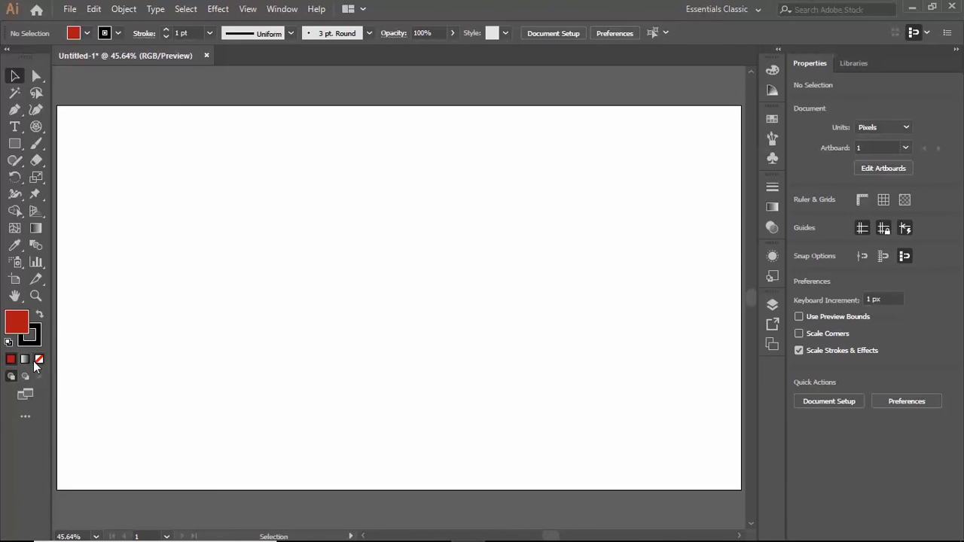
Step: Create a red polar grid 599 px by 472 px with 7 concentric and 8 radial dividers, with Fill Grid enabled
left_click(36, 126)
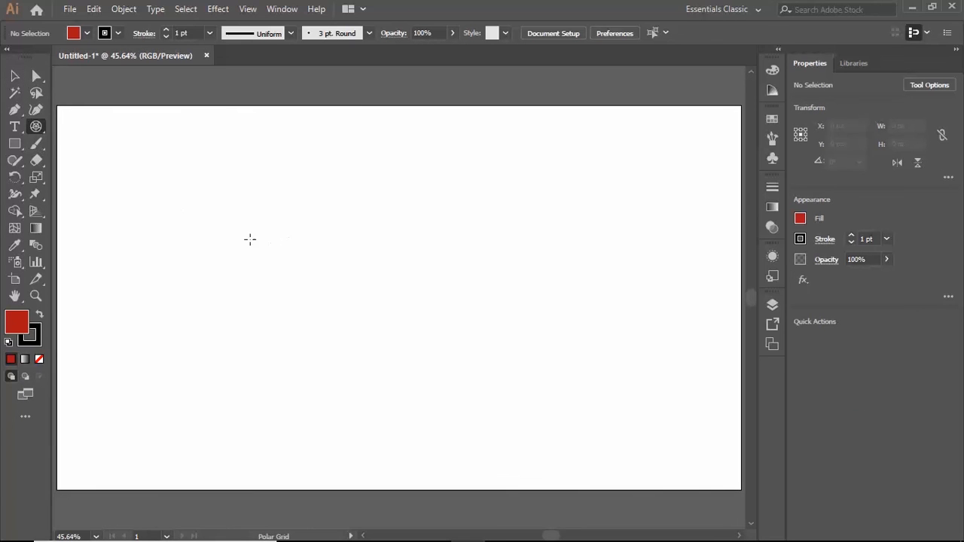
left_click(188, 158)
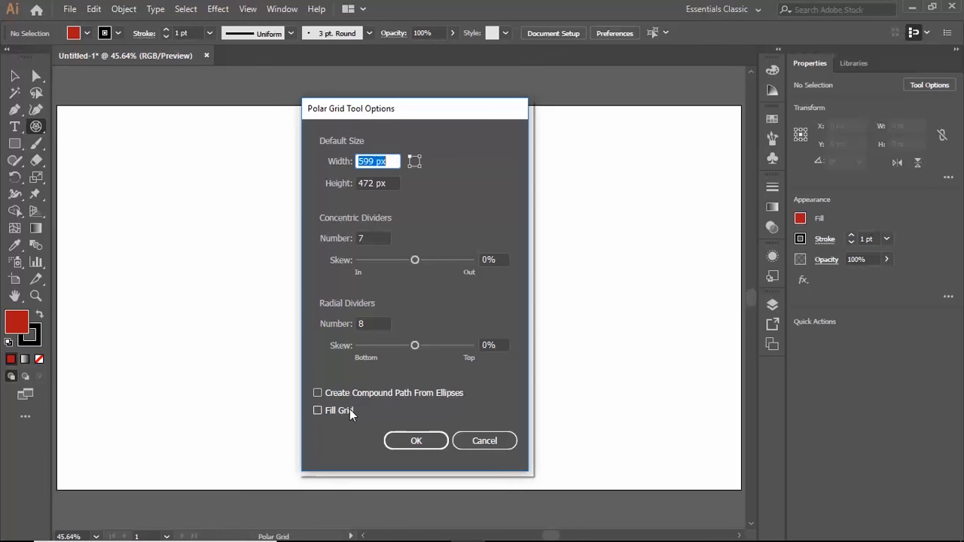
left_click(317, 411)
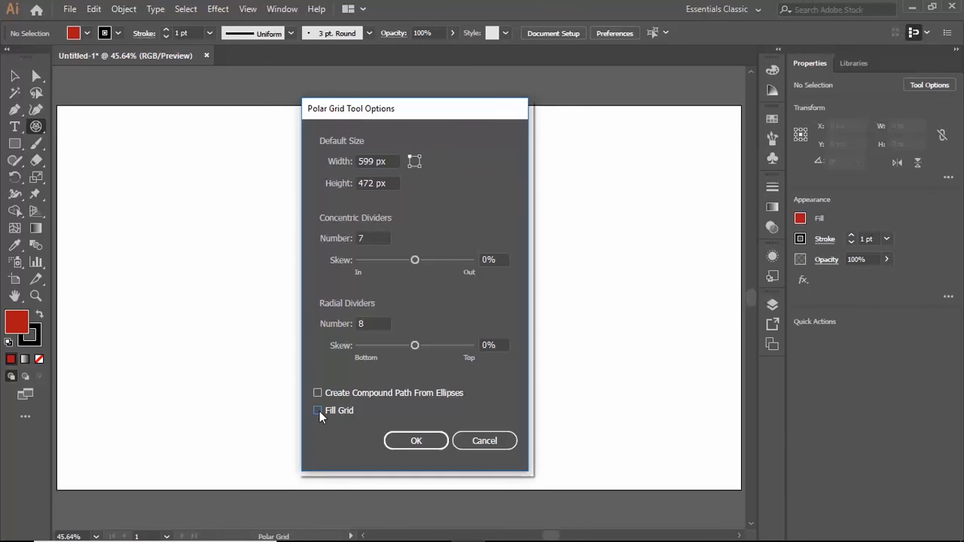
left_click(418, 441)
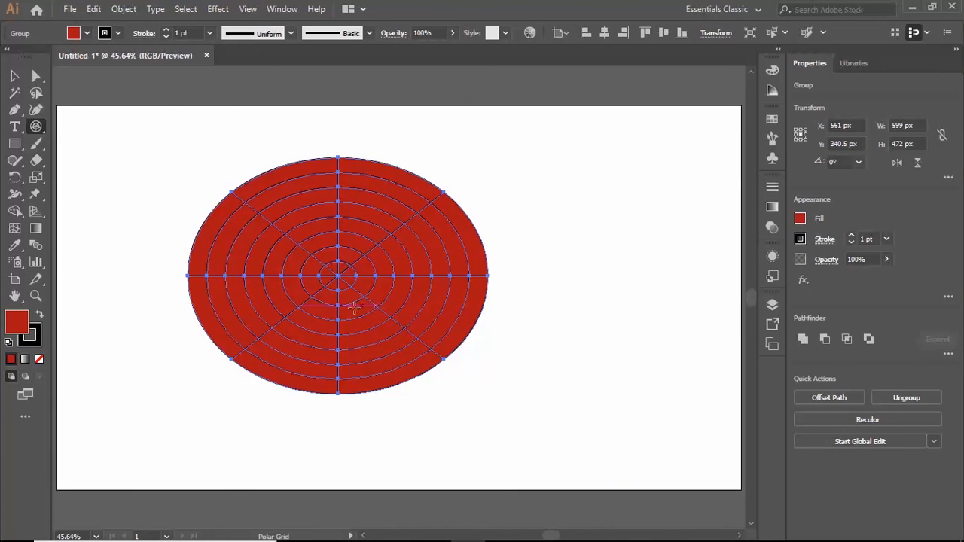
Step: Ungroup the filled polar grid and move its ellipse group off the radial lines to the right side of the artboard
left_click(122, 10)
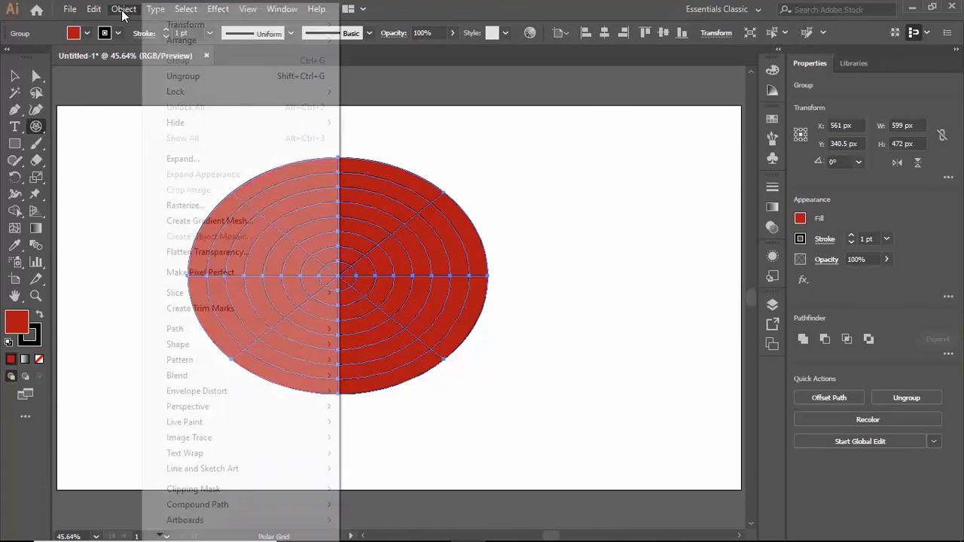
left_click(189, 76)
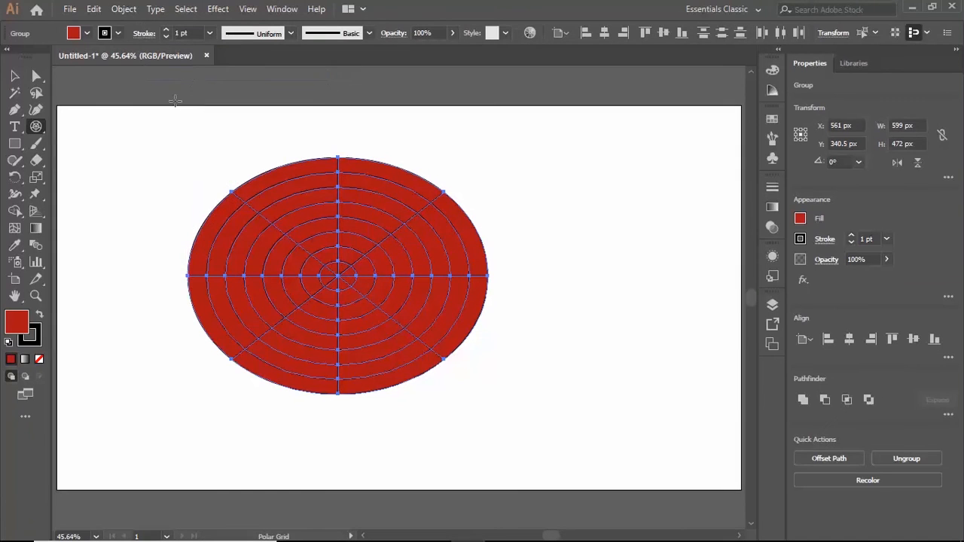
left_click(15, 76)
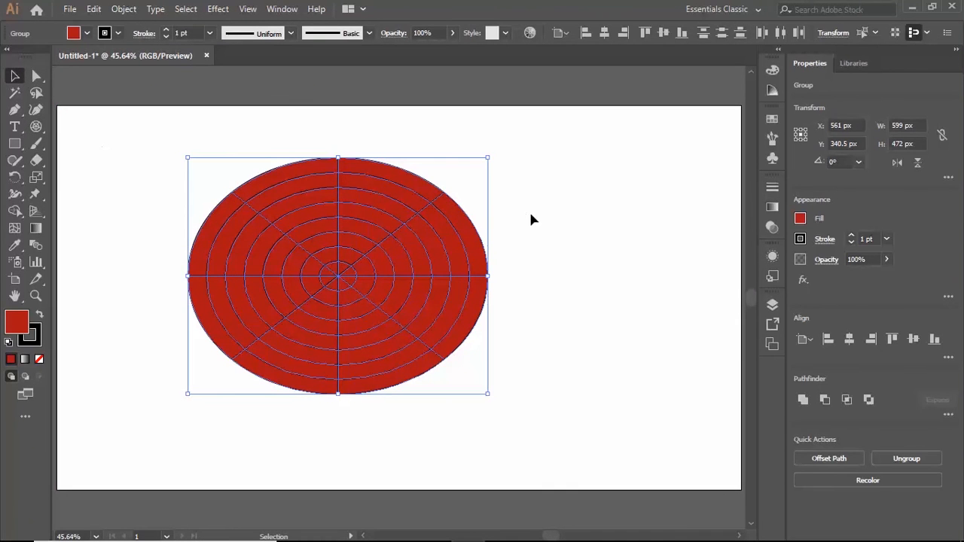
left_click(549, 217)
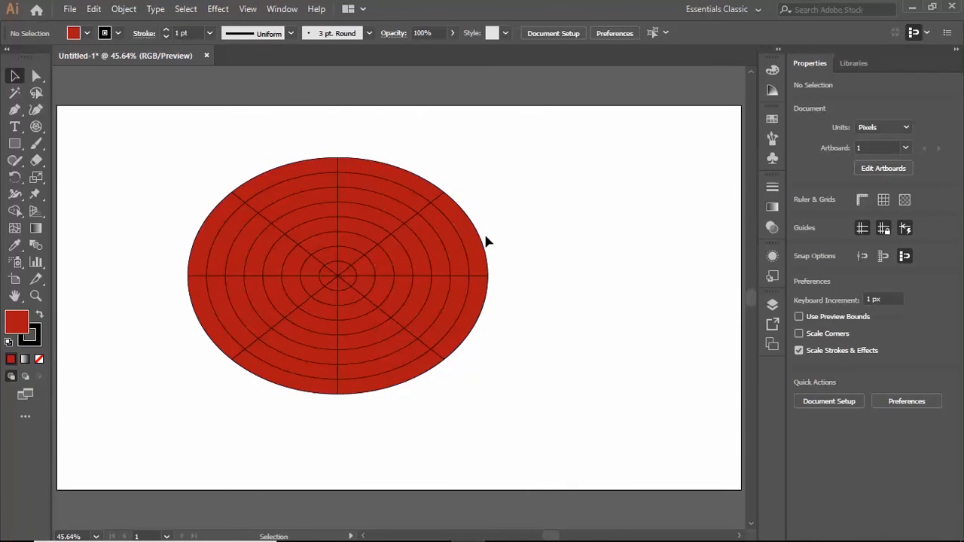
left_click_drag(473, 220, 712, 205)
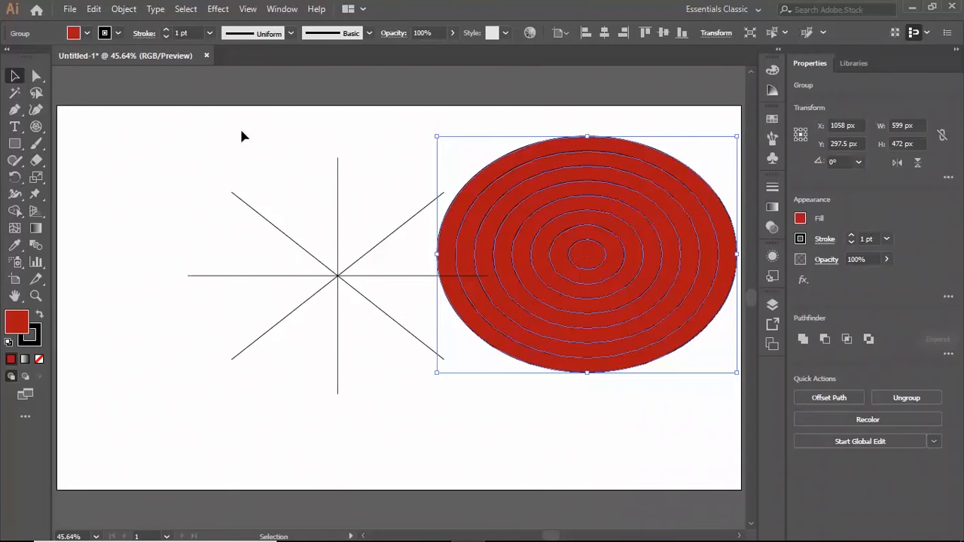
Step: Ungroup the concentric ellipses and move the second-largest one to the lower left, over the radial lines
left_click(124, 10)
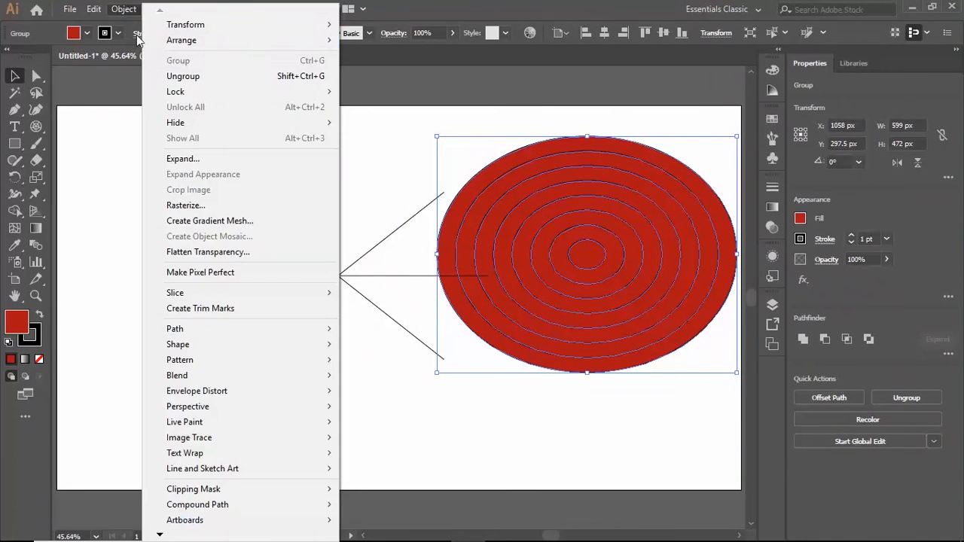
left_click(188, 83)
left_click(446, 346)
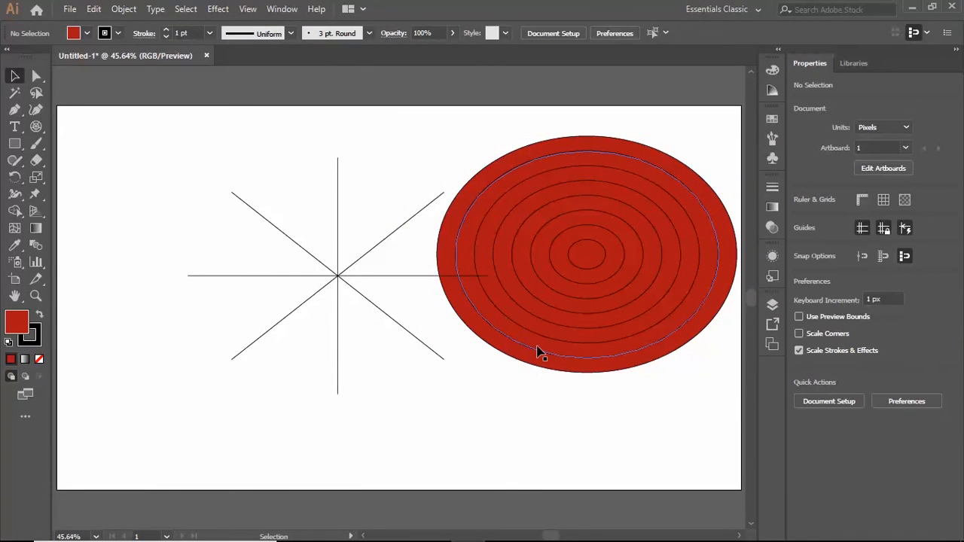
left_click_drag(539, 354, 254, 436)
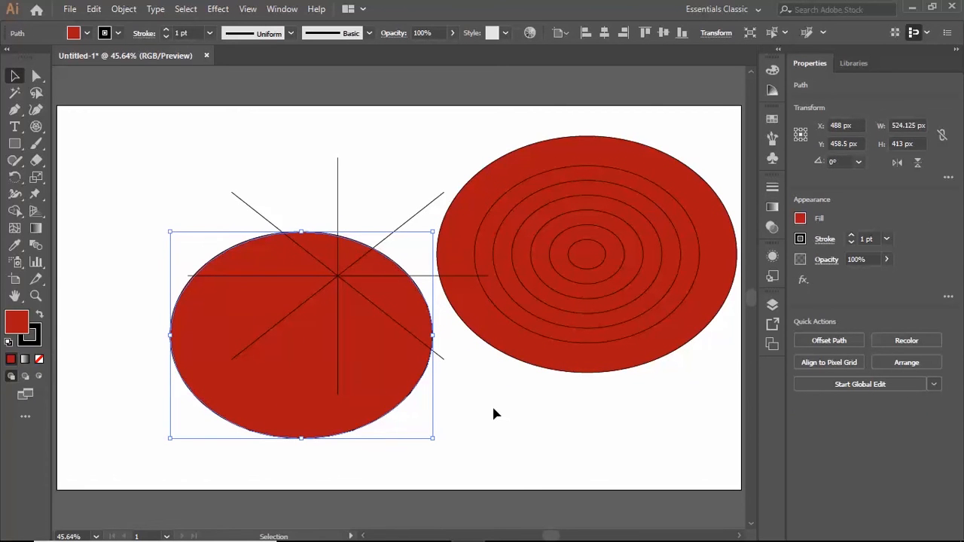
Step: Select all the separated ellipses and radial lines on the artboard and delete them
left_click(493, 409)
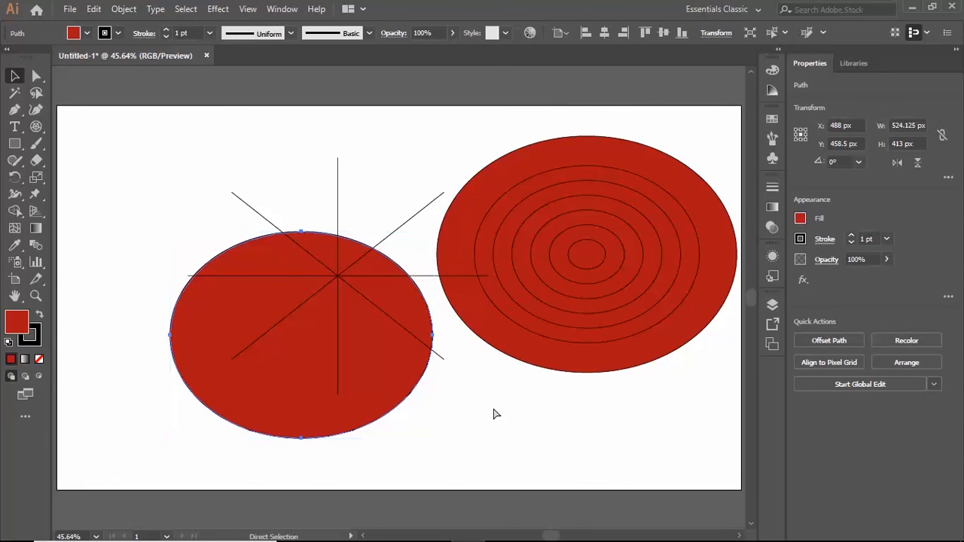
key("ctrl+a")
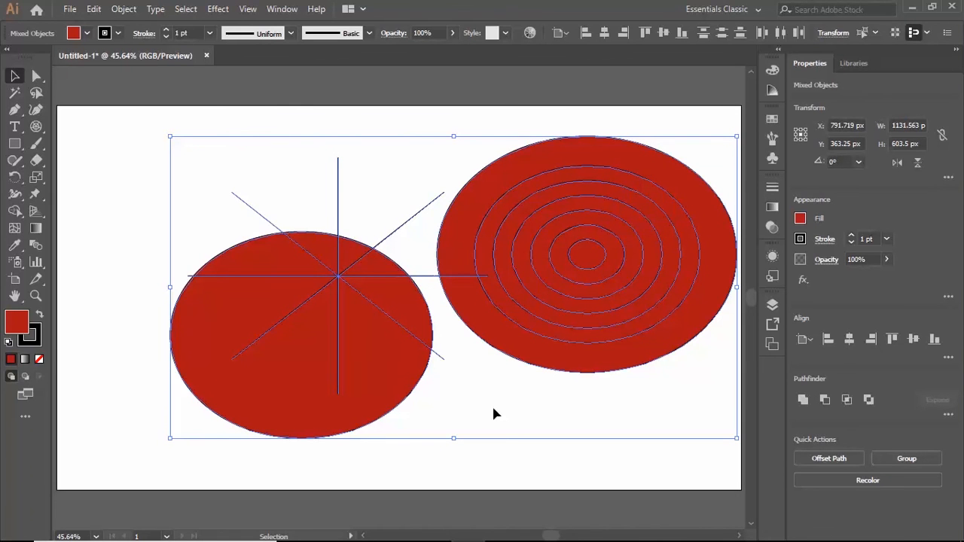
key("Delete")
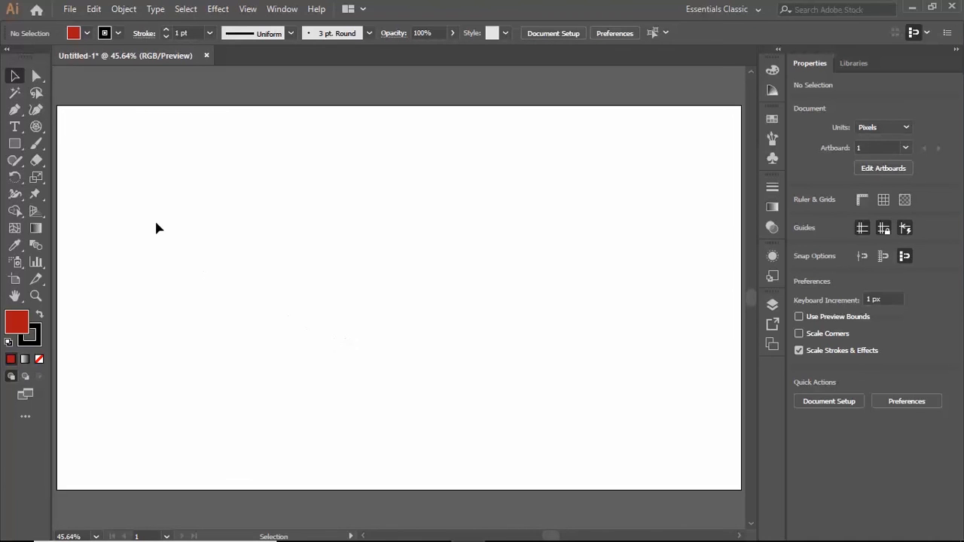
Step: Create another filled 599 px by 472 px polar grid with Create Compound Path From Ellipses enabled, near the artboard's left half
left_click(36, 125)
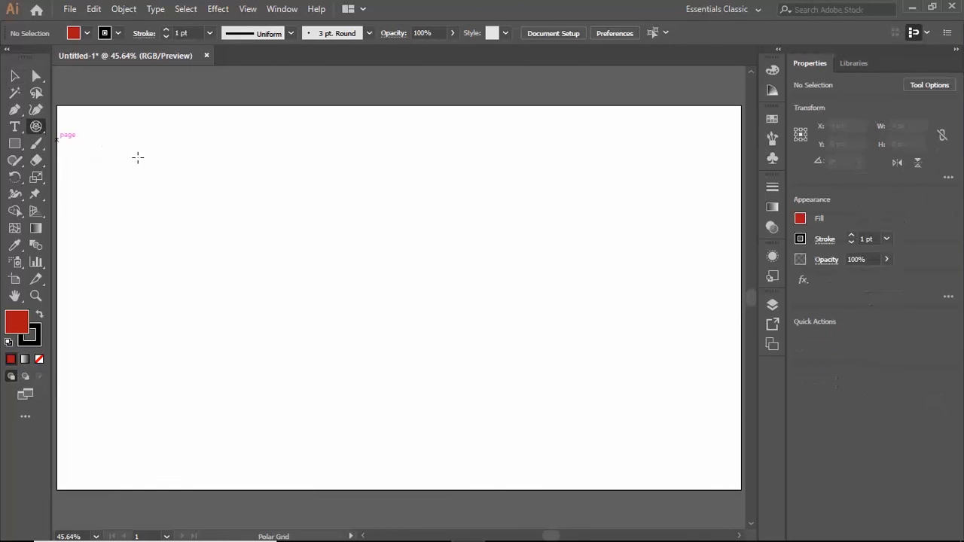
left_click(188, 171)
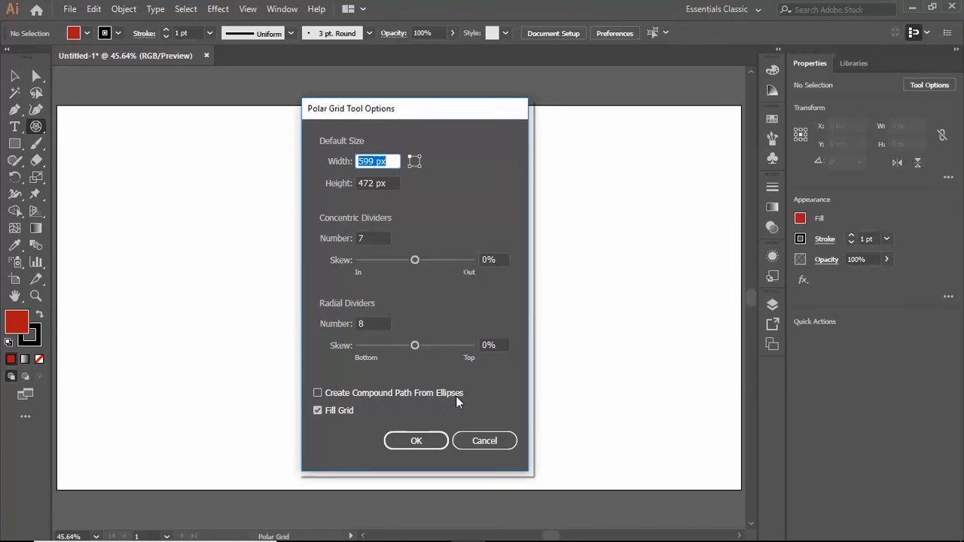
left_click(318, 393)
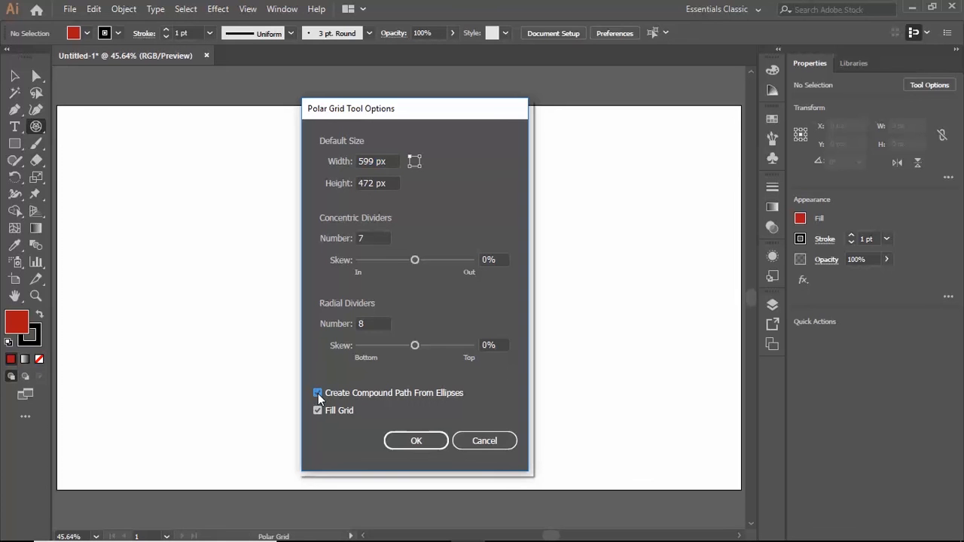
left_click(415, 443)
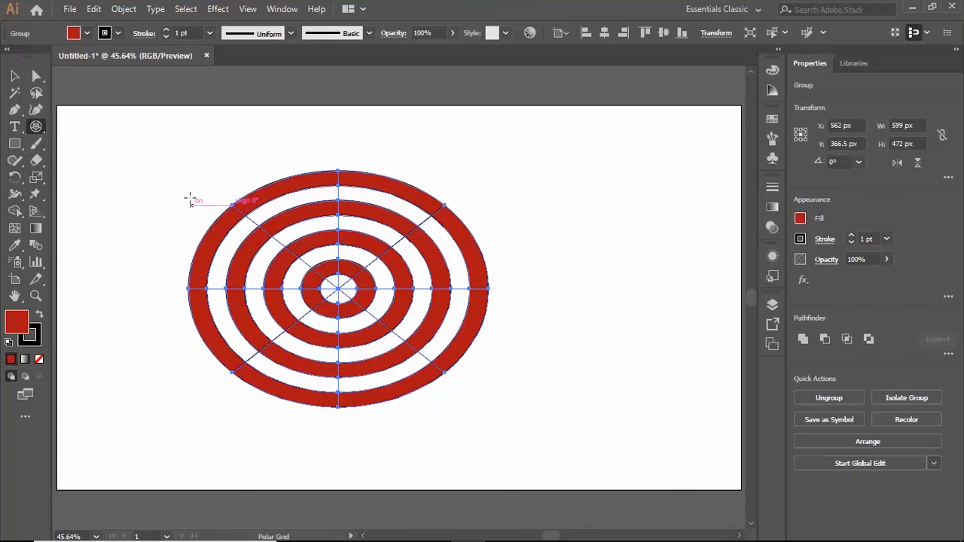
Step: Ungroup the ringed polar grid and move its compound path off the radial lines to the upper right of the artboard
left_click(128, 11)
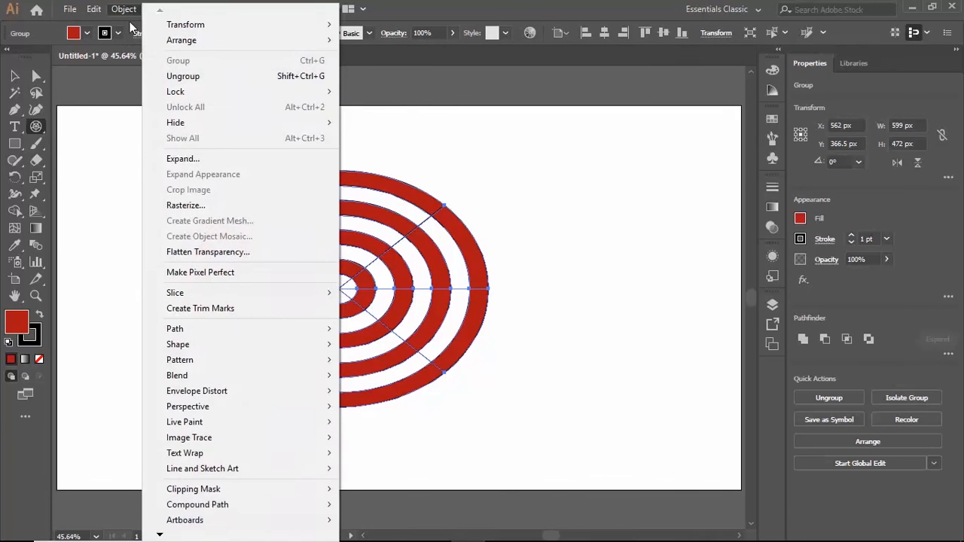
left_click(183, 77)
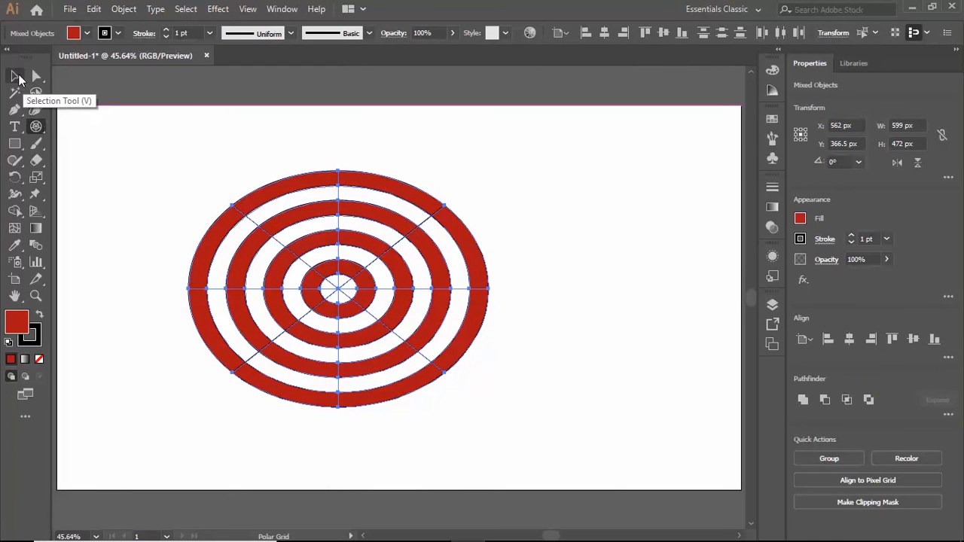
left_click(14, 77)
left_click(553, 208)
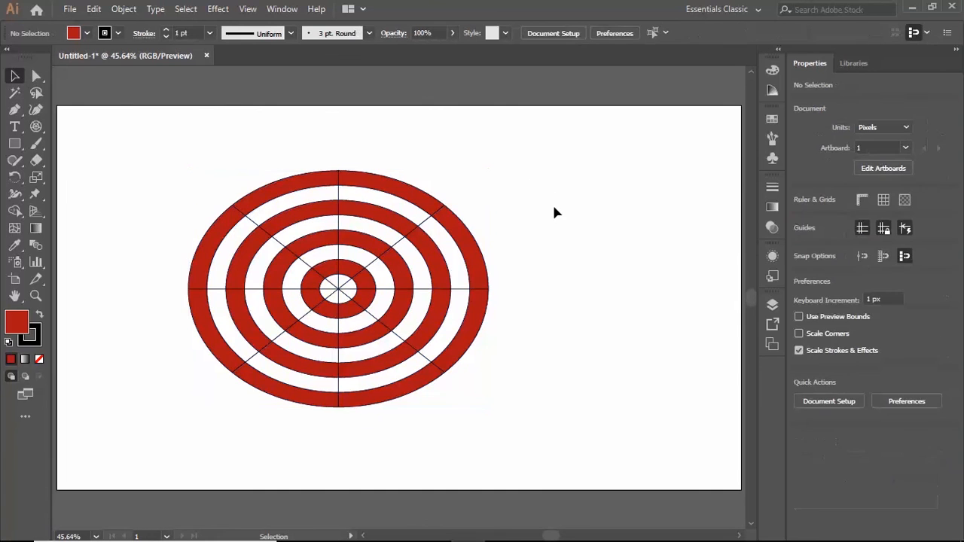
left_click(475, 241)
left_click_drag(475, 241, 707, 193)
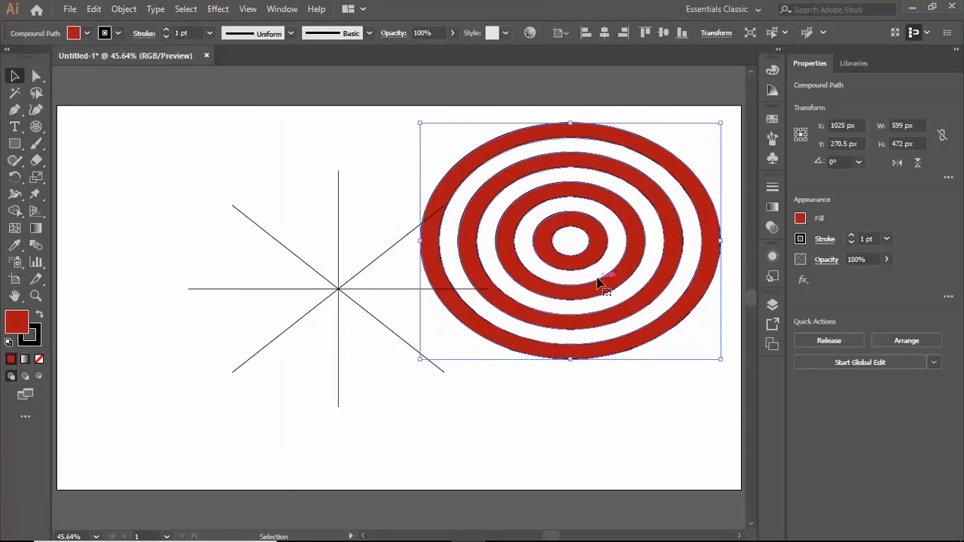
Step: Check whether the compound path can be ungrouped, and move it as a whole slightly down and to the left
left_click(125, 10)
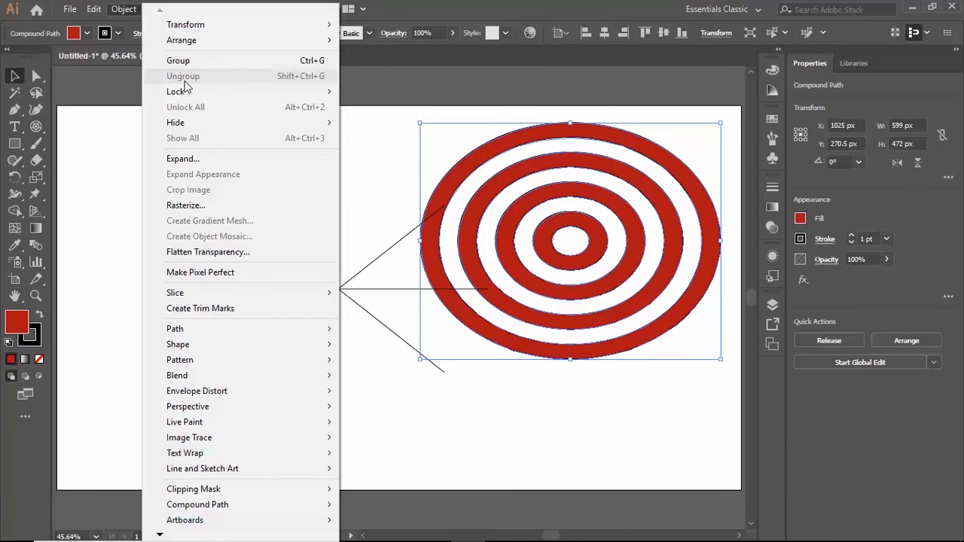
left_click(581, 387)
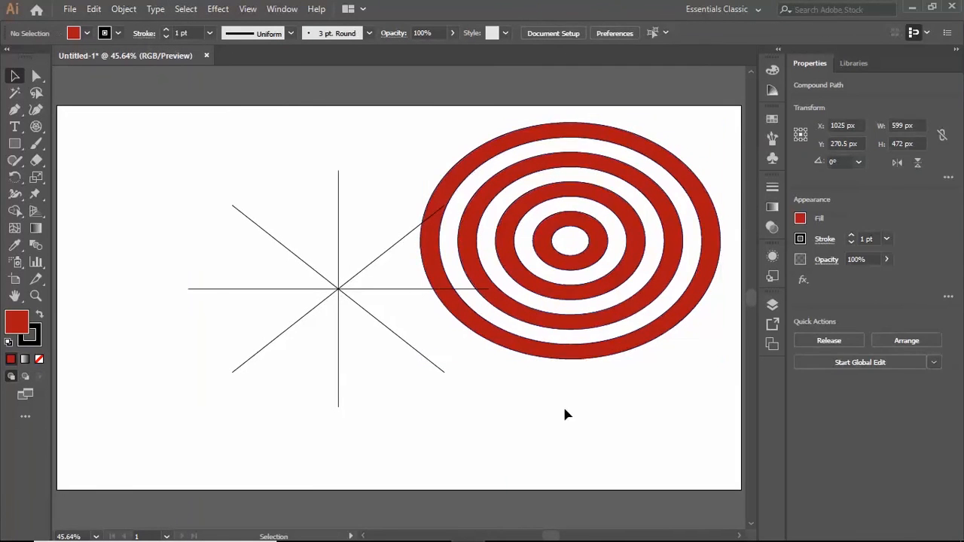
left_click(554, 267)
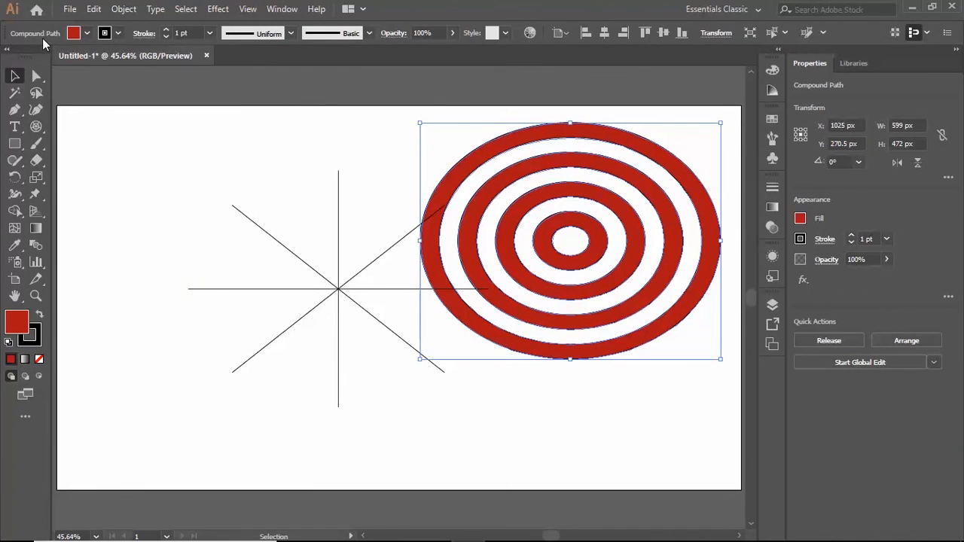
left_click_drag(568, 286, 545, 327)
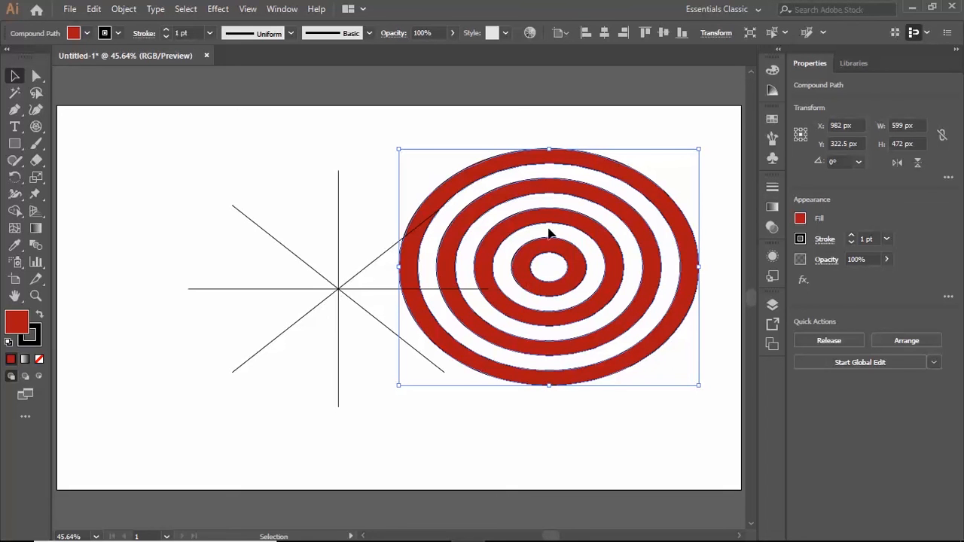
Step: Isolate the compound path and move its two innermost ellipses out onto the radial lines, one below and one above the center
double_click(579, 266)
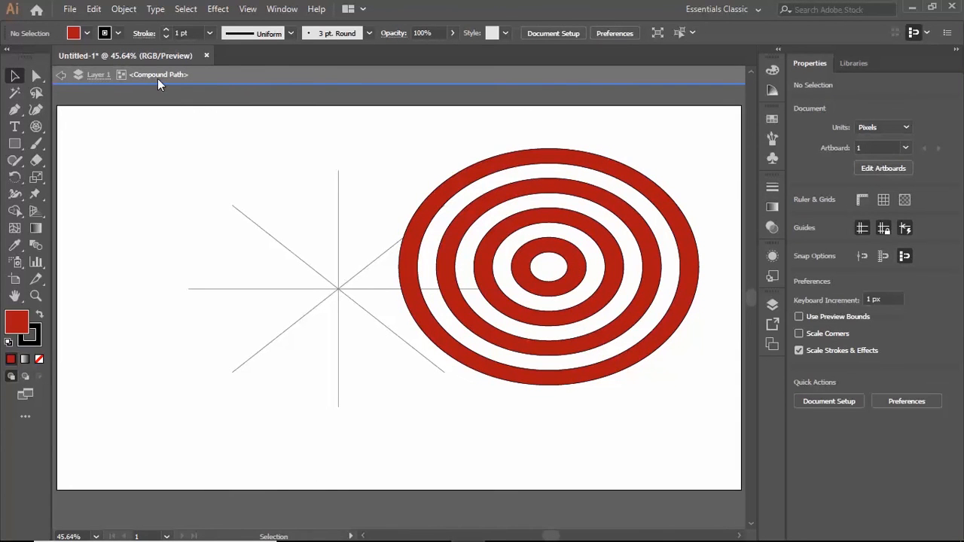
left_click(572, 270)
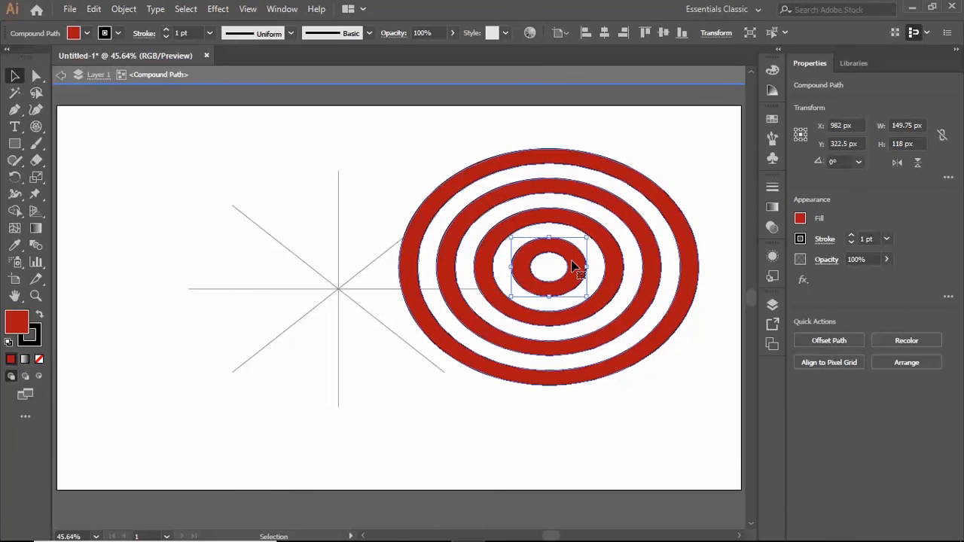
left_click_drag(564, 262, 344, 321)
left_click_drag(553, 273, 284, 203)
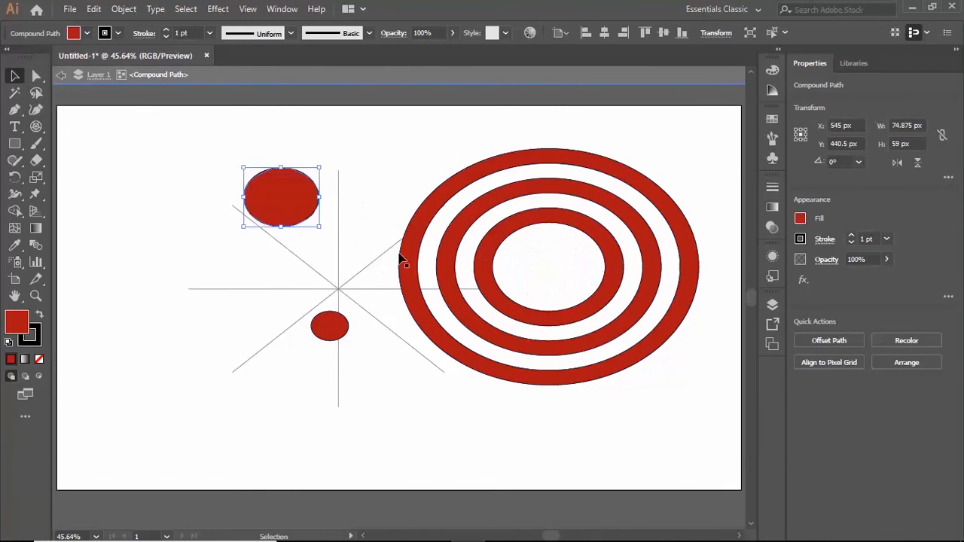
Step: Move the next four ellipses out of the isolated compound path, spreading them left, below, above and over the radial lines' center
left_click(534, 262)
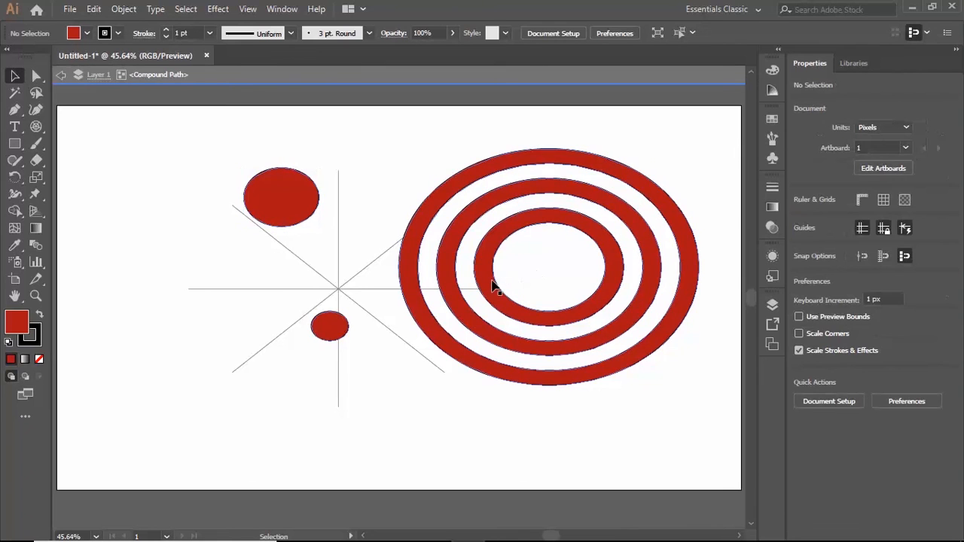
left_click(493, 285)
left_click_drag(494, 286, 154, 339)
left_click_drag(504, 304, 298, 456)
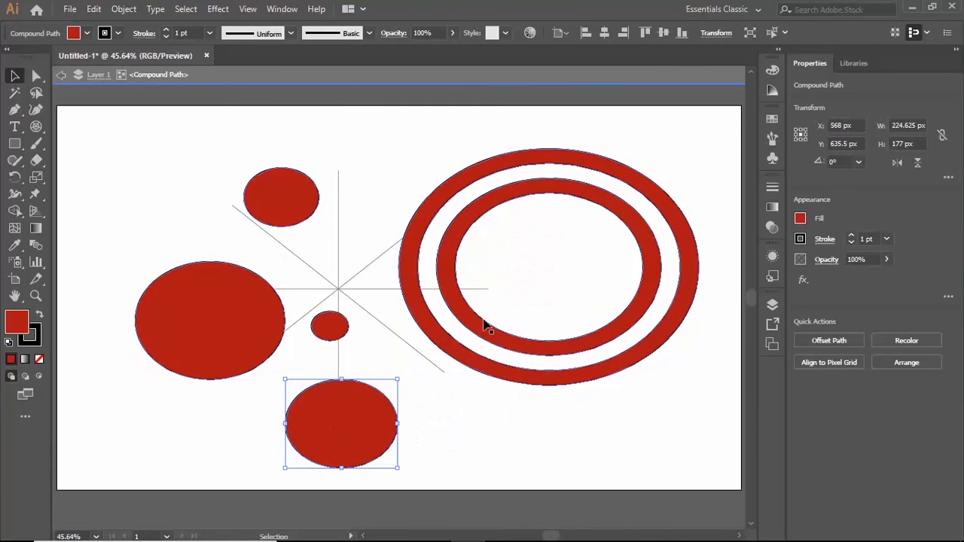
left_click_drag(376, 414, 405, 398)
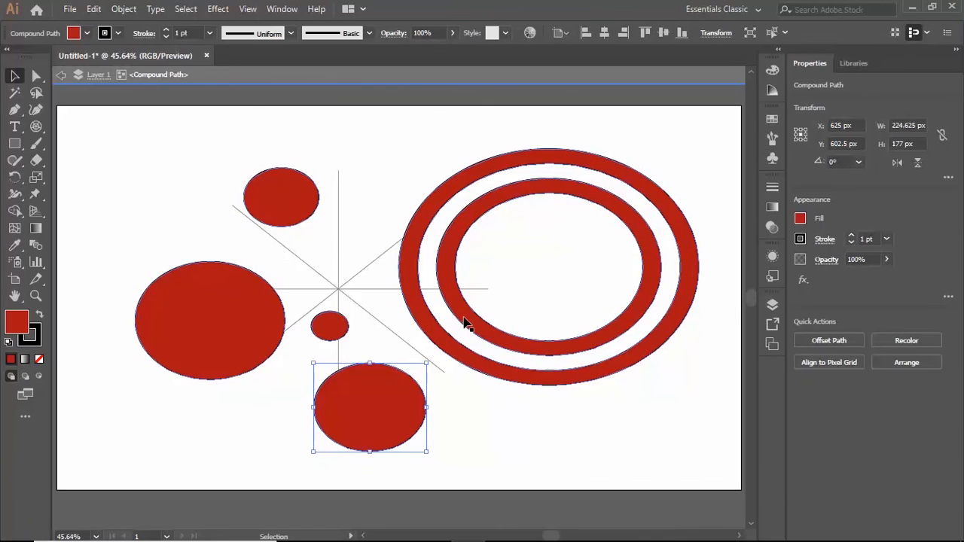
left_click_drag(466, 324, 297, 266)
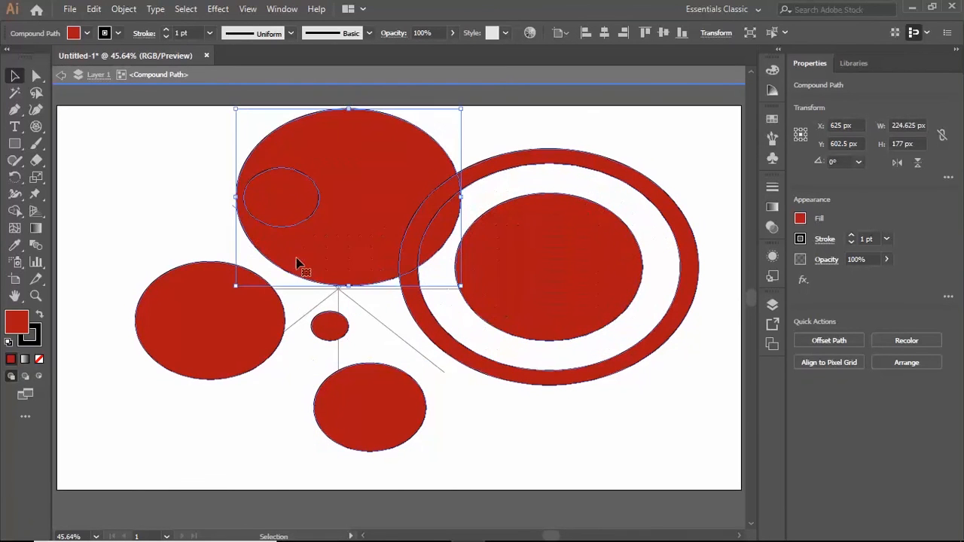
left_click_drag(486, 303, 357, 324)
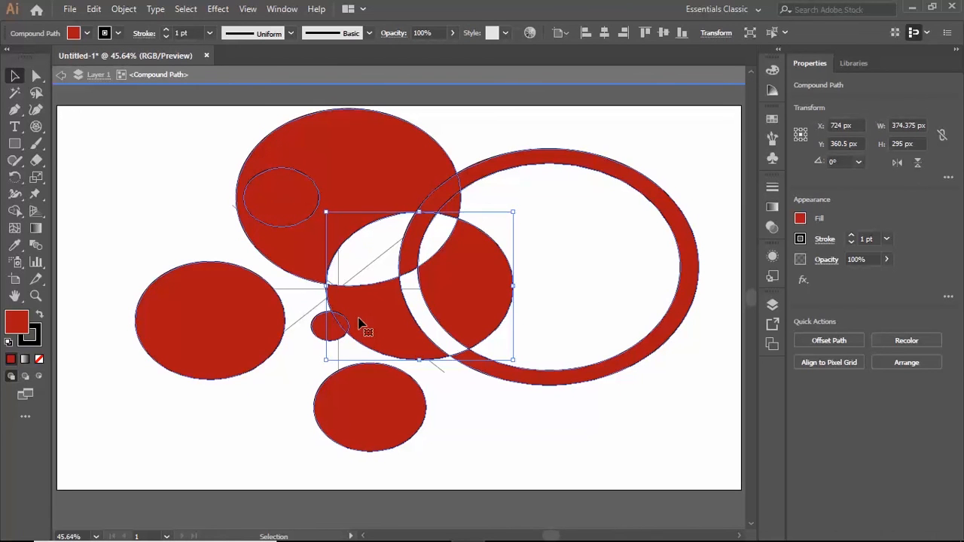
Step: Exit the compound path's isolation mode and delete all artwork on the artboard
double_click(140, 200)
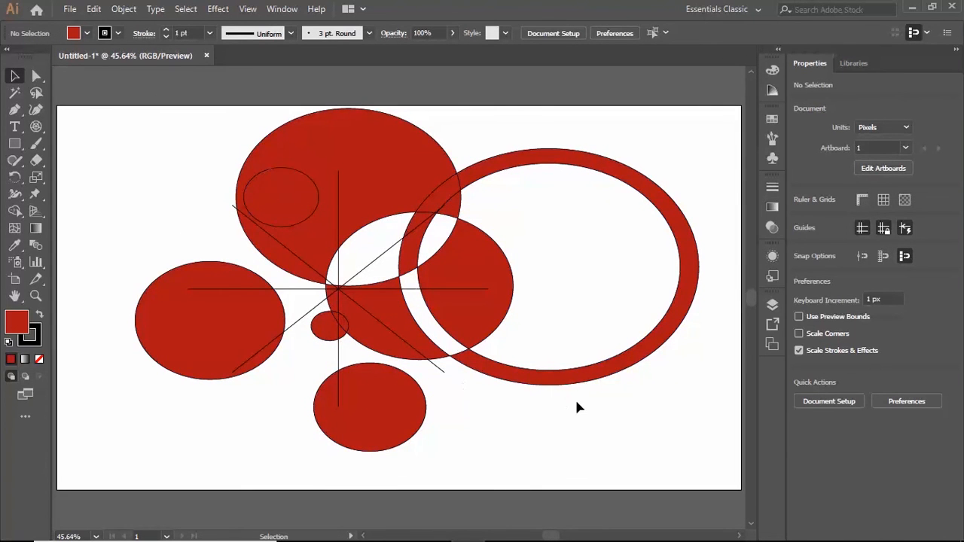
key("a")
key("ctrl+a")
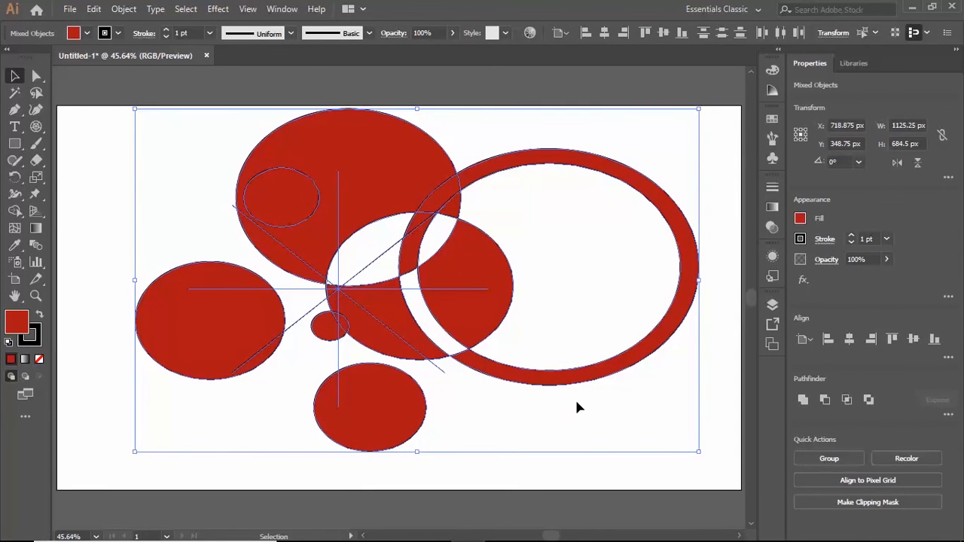
key("Delete")
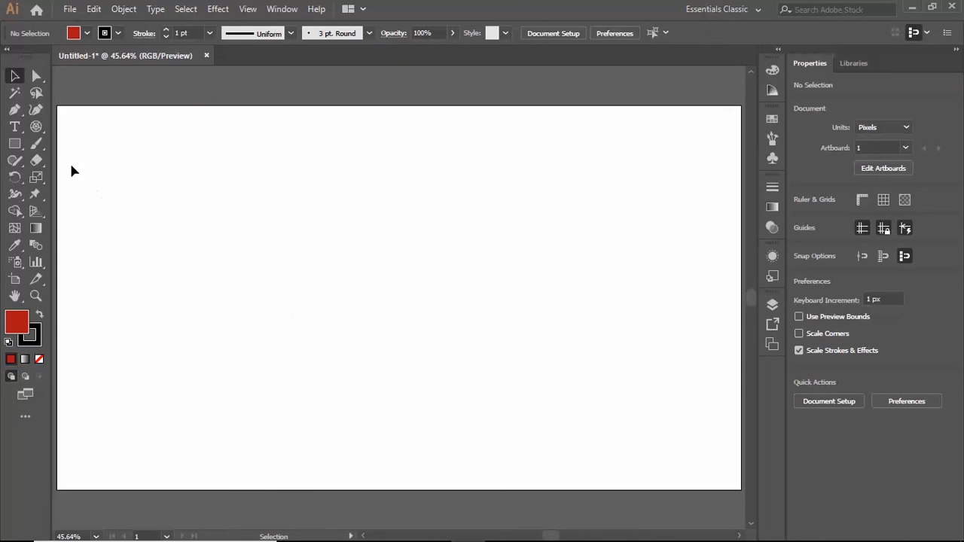
Step: Draw a circular polar grid about 459 px across near the artboard's center and another about 360 by 390 px, from its center, at the upper right
left_click(34, 128)
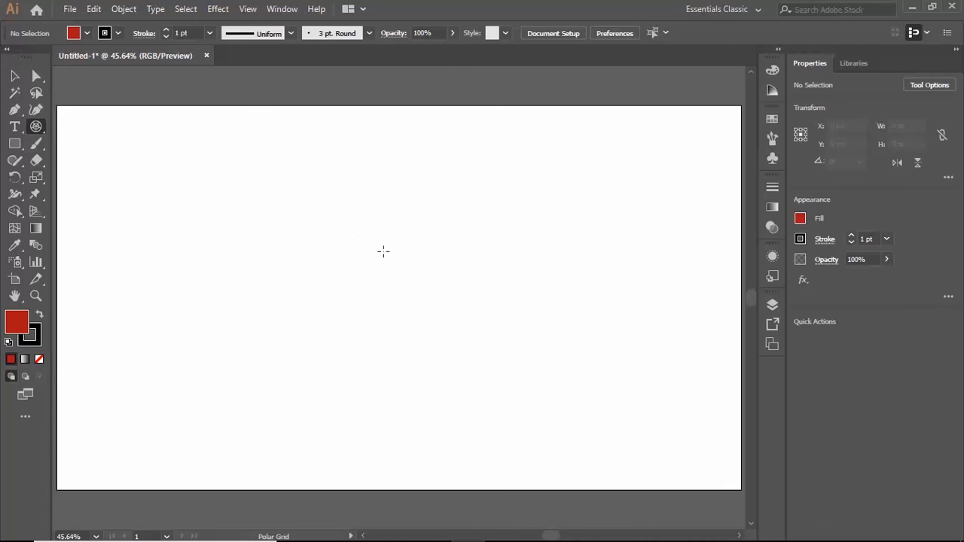
left_click_drag(383, 251, 482, 351)
left_click_drag(527, 175, 673, 317)
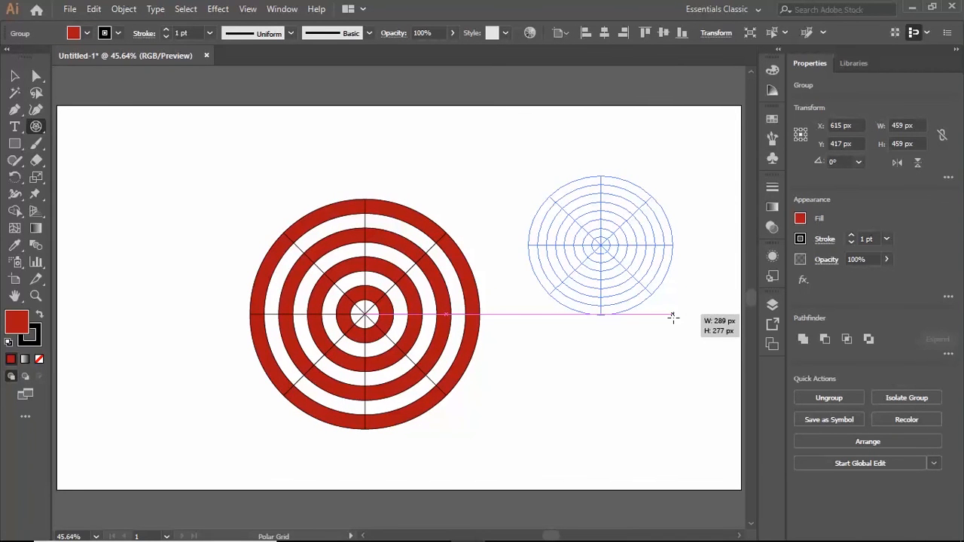
key("alt")
left_click_drag(673, 317, 619, 275)
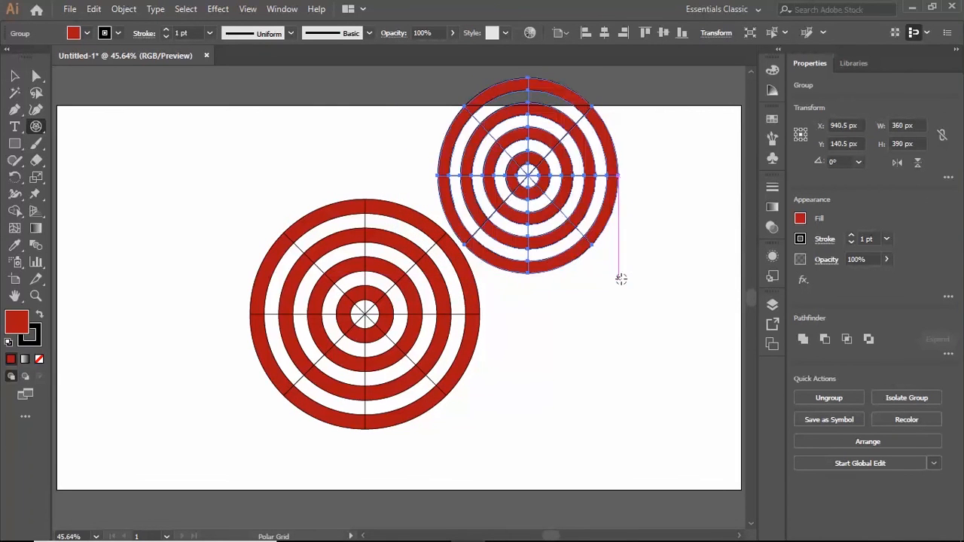